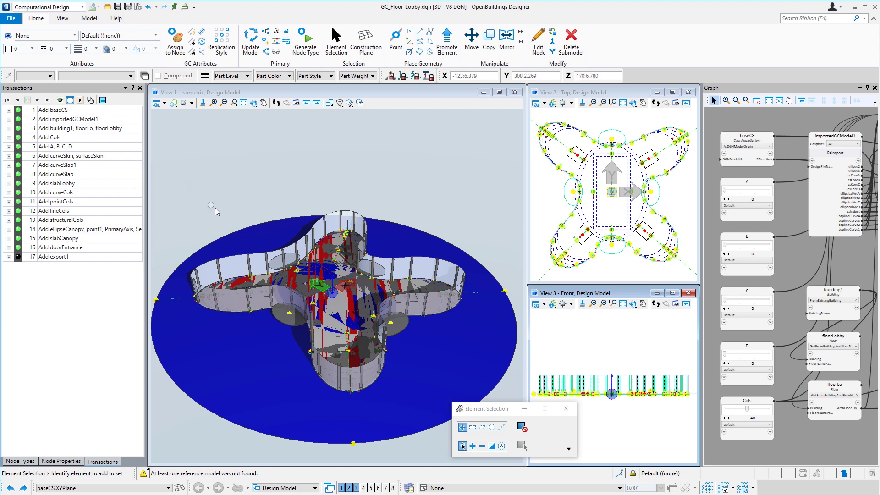
Step: Inspect the TaloTower building's floor groups and Low Rise Floors in the floor manager
left_click(409, 489)
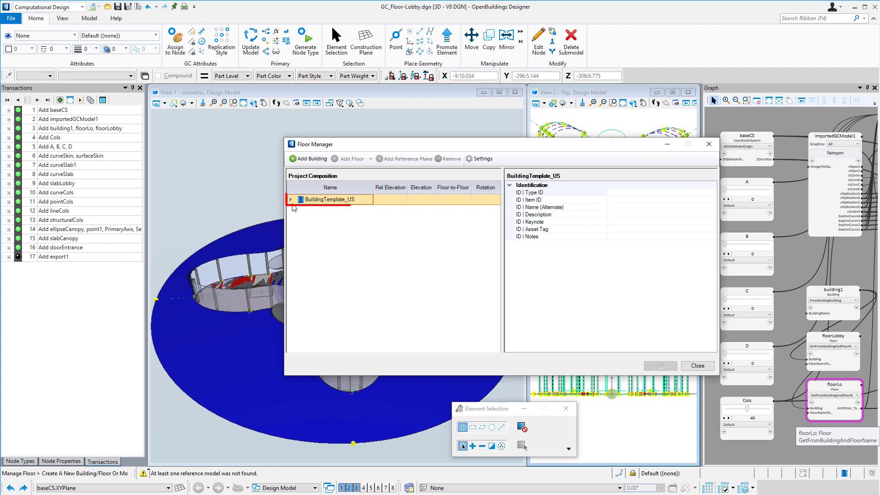
left_click(291, 199)
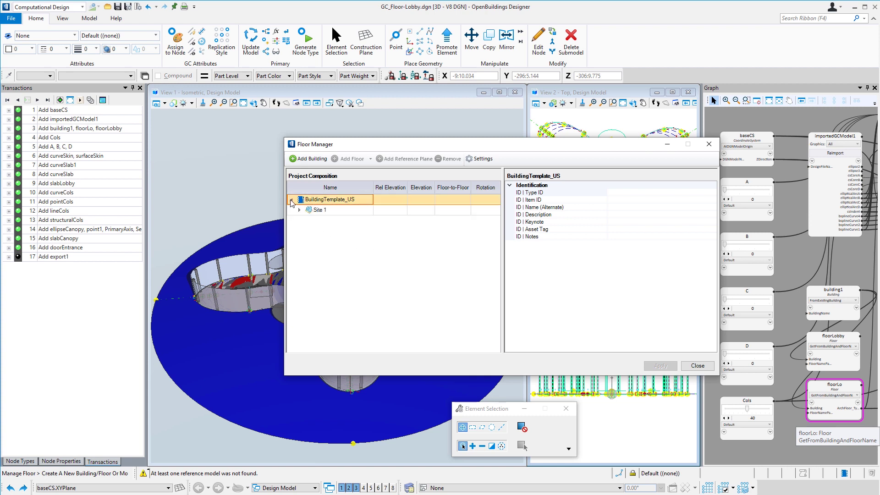
left_click(298, 210)
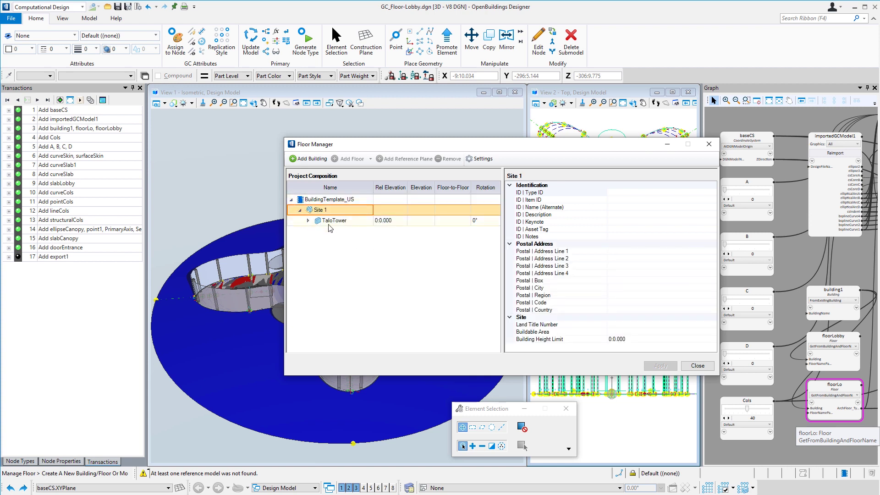
left_click(308, 221)
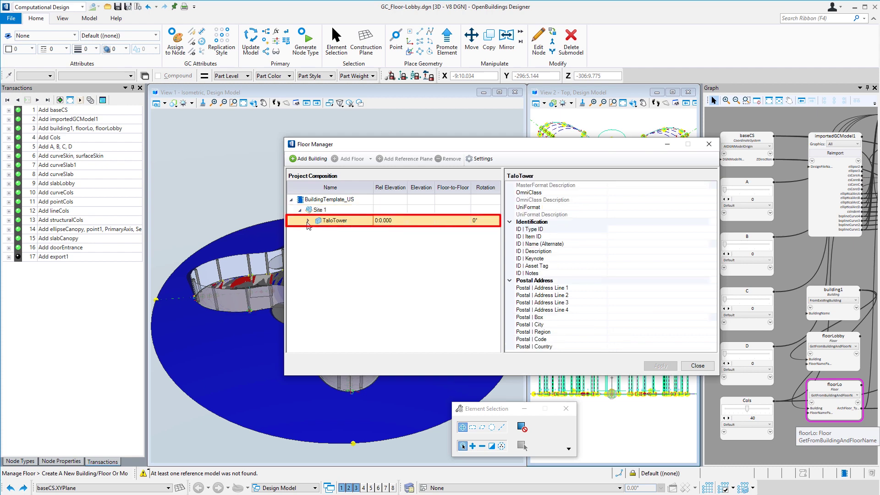
left_click(308, 221)
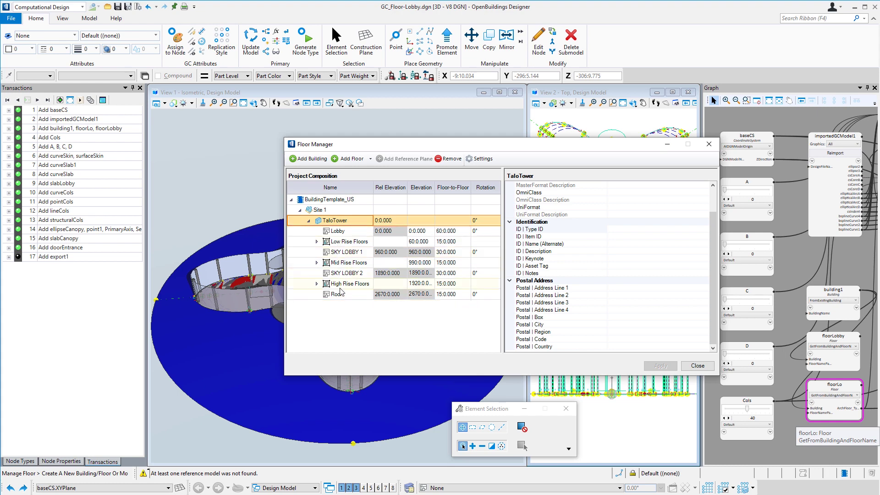
left_click(317, 242)
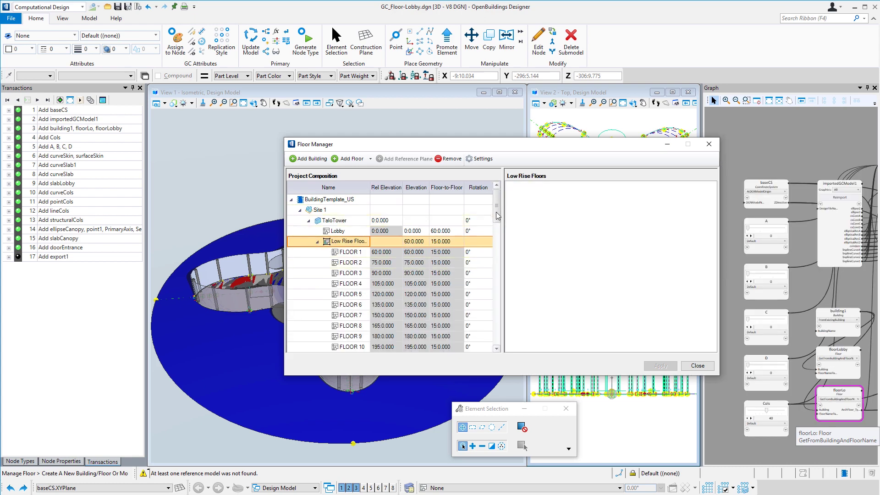
left_click_drag(496, 212, 497, 334)
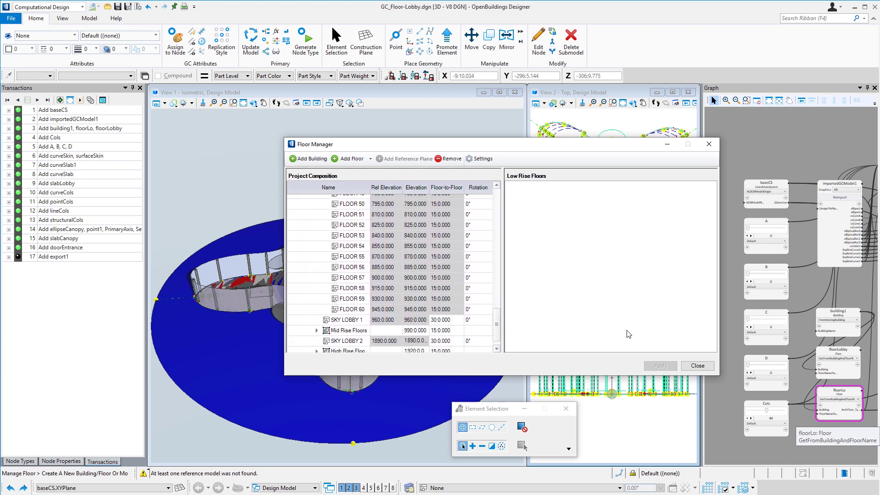
left_click(696, 366)
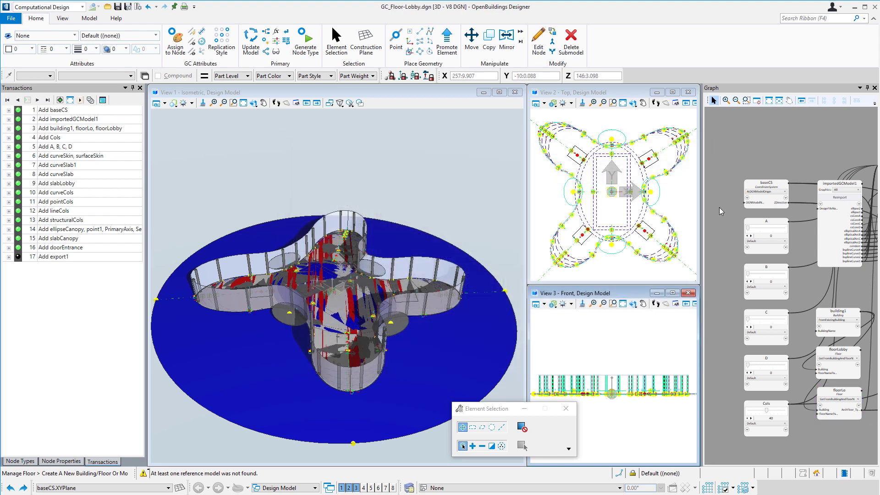
Step: Rewind the transaction history and replay it through Add importedGCModel1
left_click(803, 100)
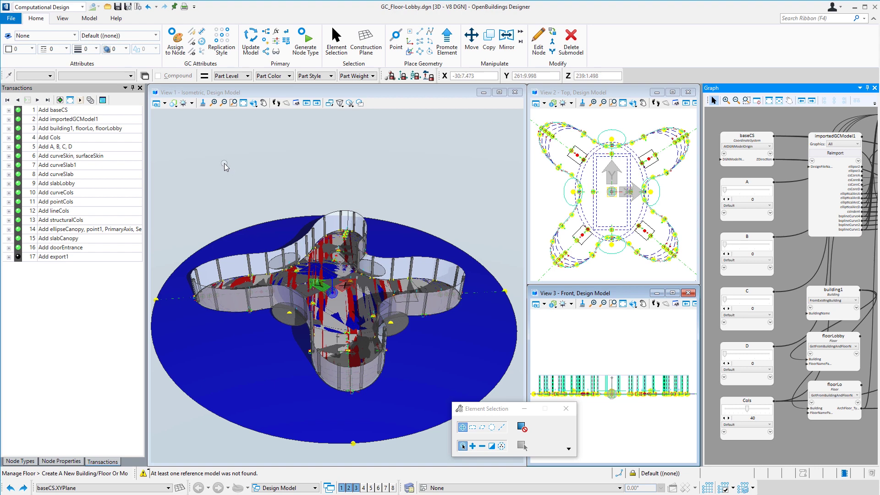
left_click(29, 112)
left_click(19, 112)
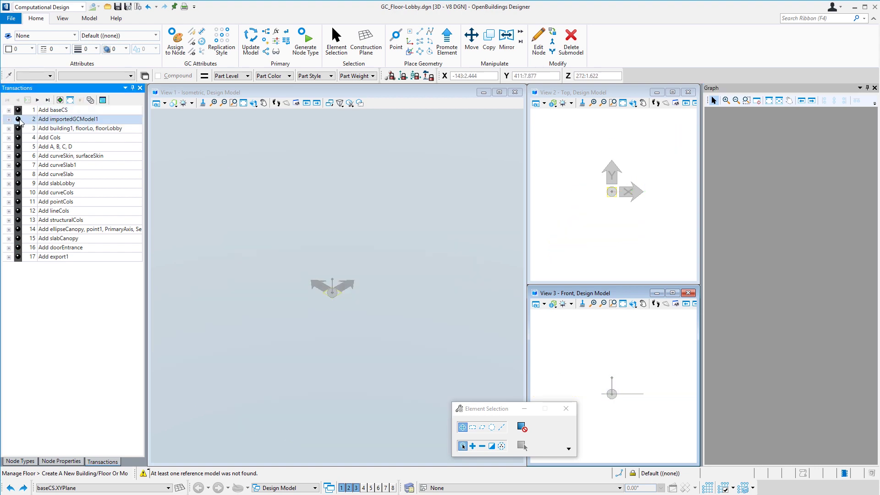
left_click(18, 120)
left_click(18, 120)
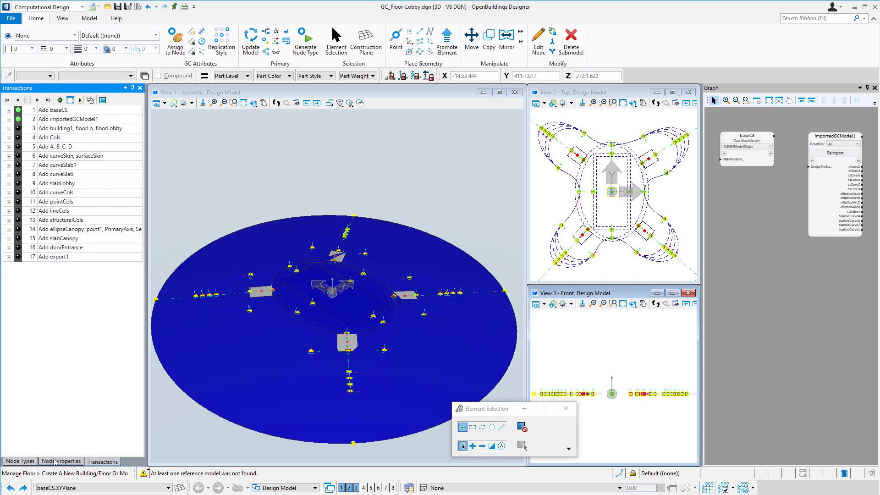
Step: Set importedGCModel1's graphics to Outputs Only and fit the whole node graph in view
left_click(26, 463)
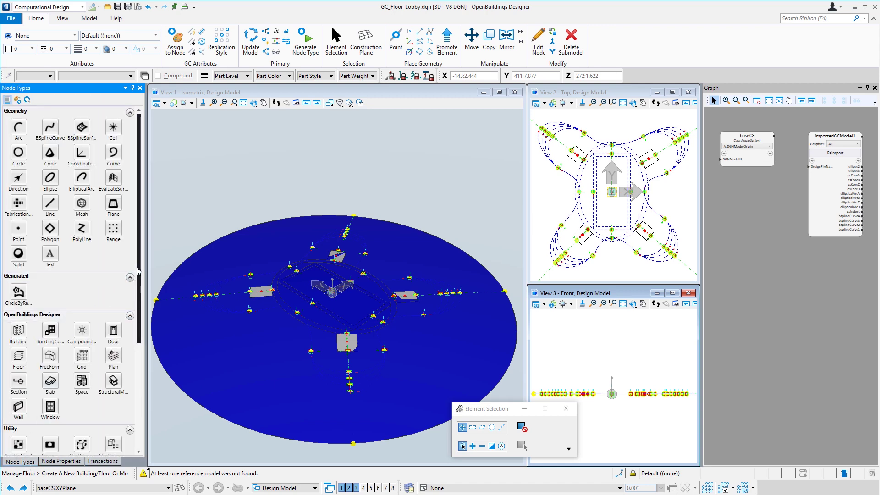
left_click_drag(138, 280, 148, 390)
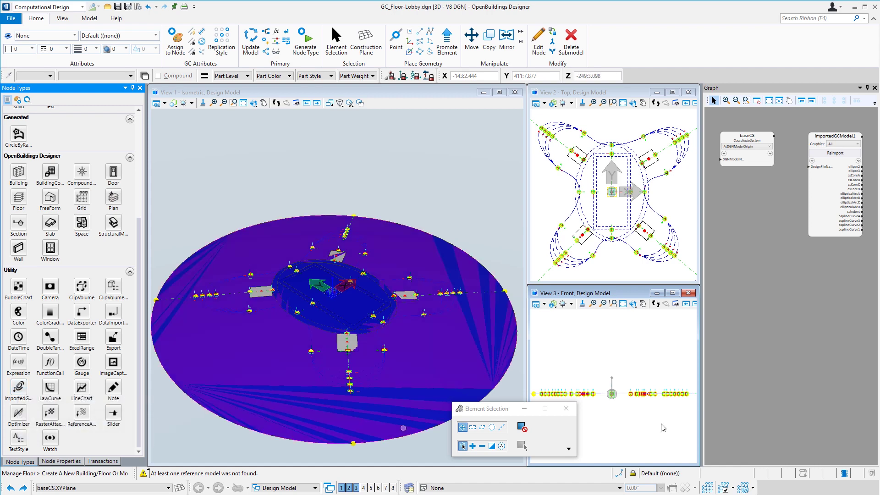
scroll(870, 156, "up", 4)
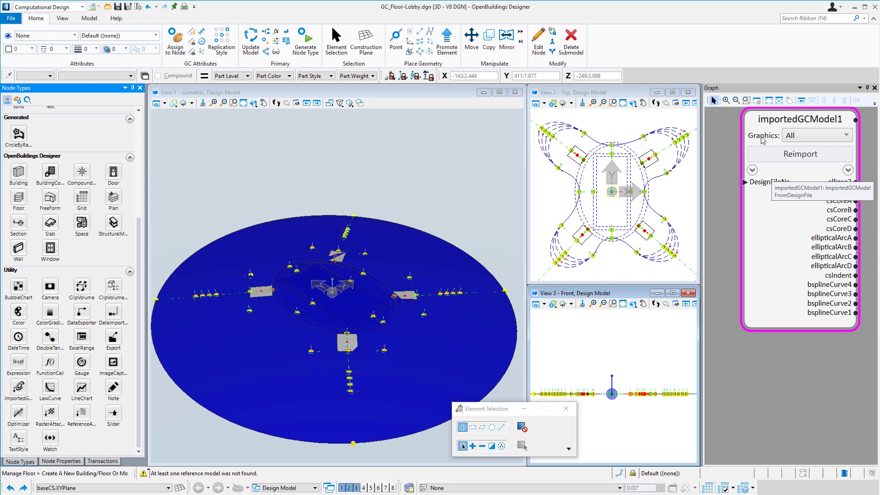
left_click(803, 138)
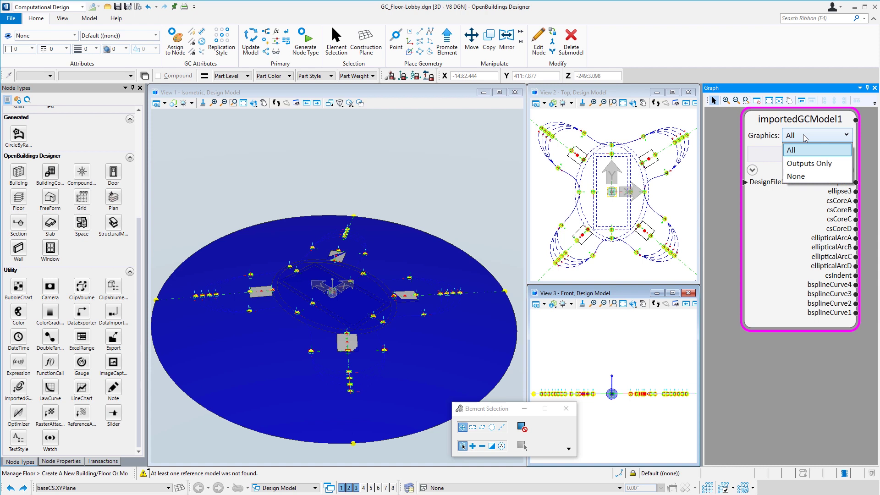
left_click(812, 166)
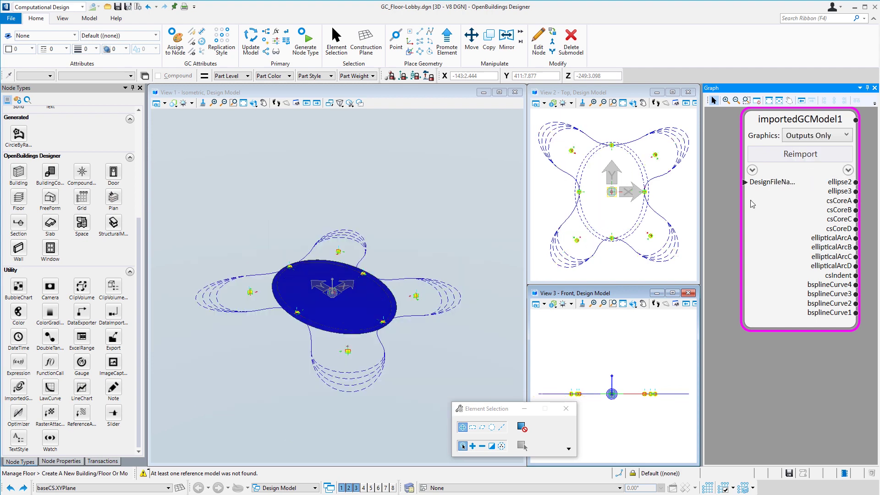
left_click(802, 101)
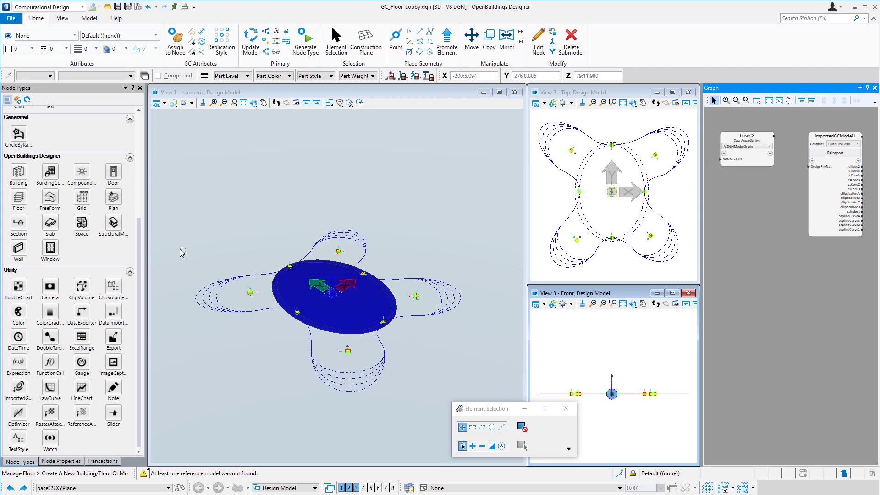
left_click(101, 461)
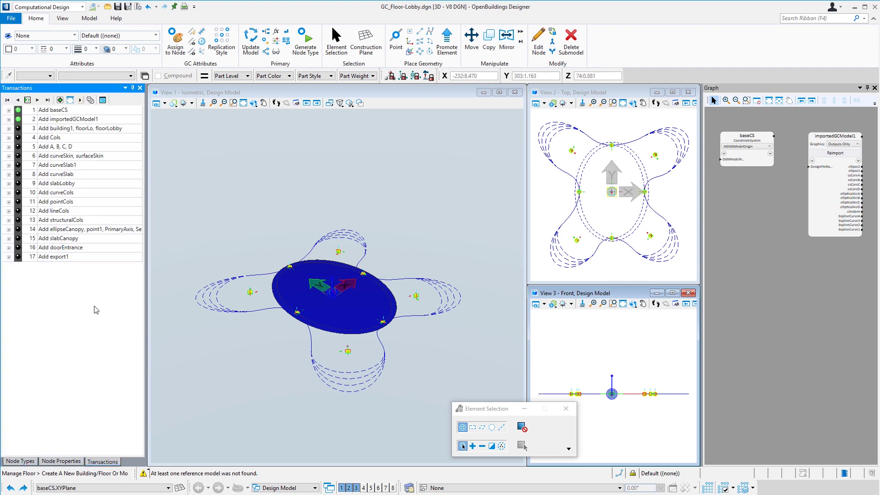
Step: Record the graphics change, then replay through Add A, B, C, D, adding building1, floors, Cols and sliders
left_click(28, 100)
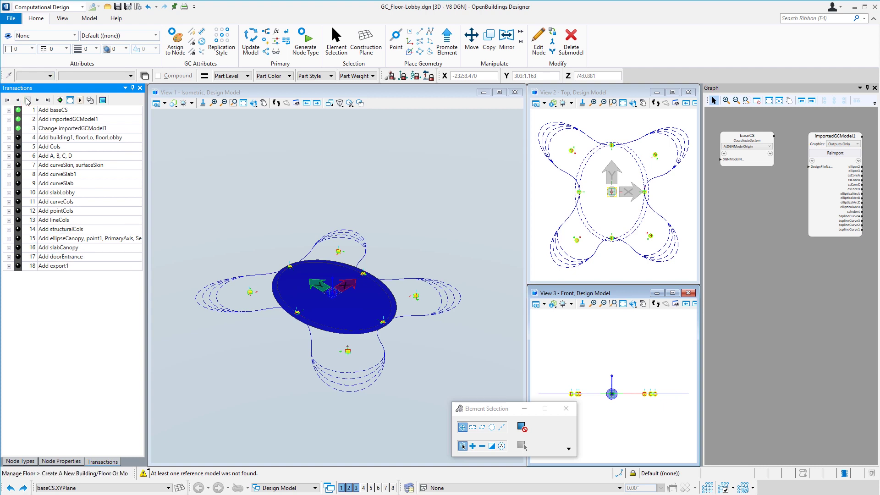
left_click(27, 100)
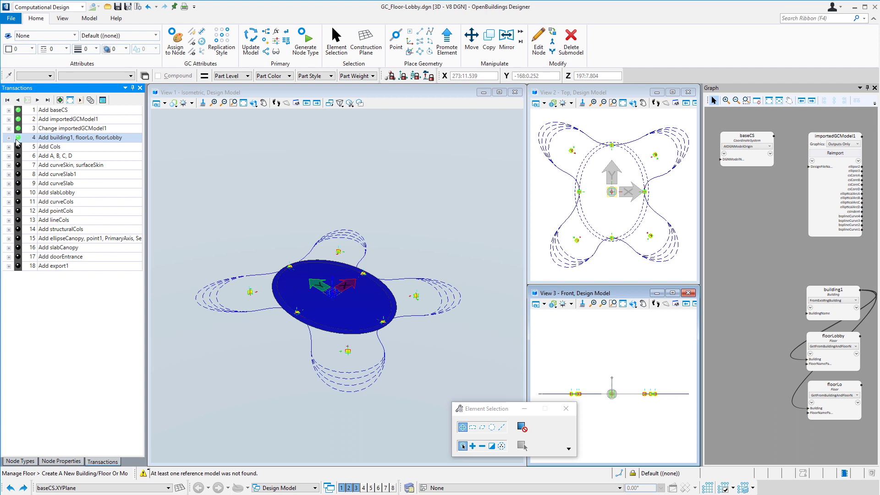
left_click(19, 155)
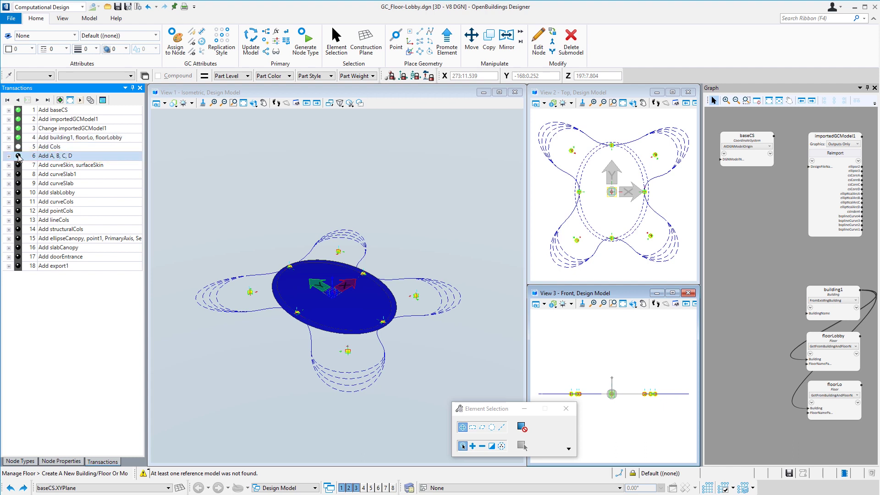
left_click(18, 156)
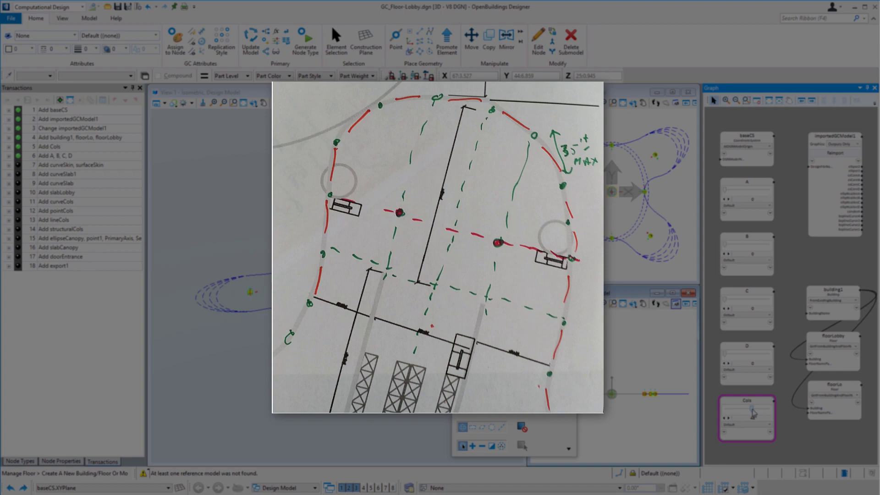
Step: Try Cols at 56 then back to 40, raise A to 2, and replay through curveSkin, surfaceSkin
left_click_drag(751, 412, 750, 412)
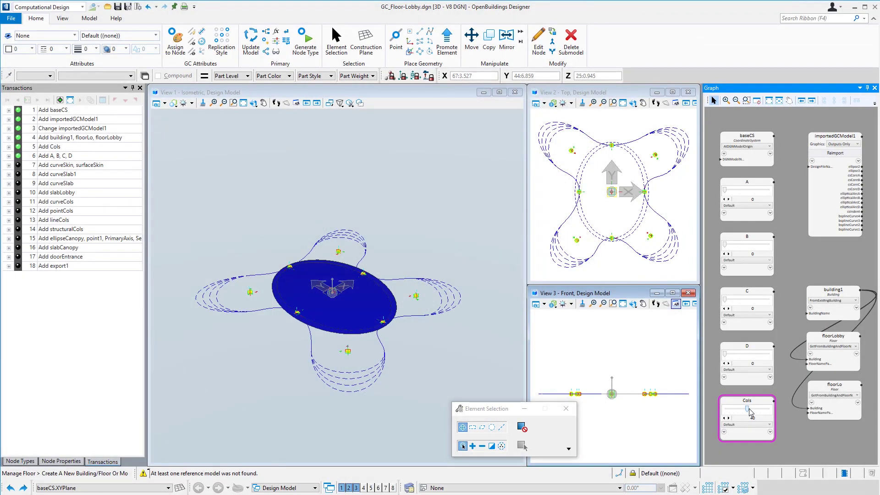
left_click_drag(750, 411, 752, 411)
left_click_drag(748, 411, 748, 411)
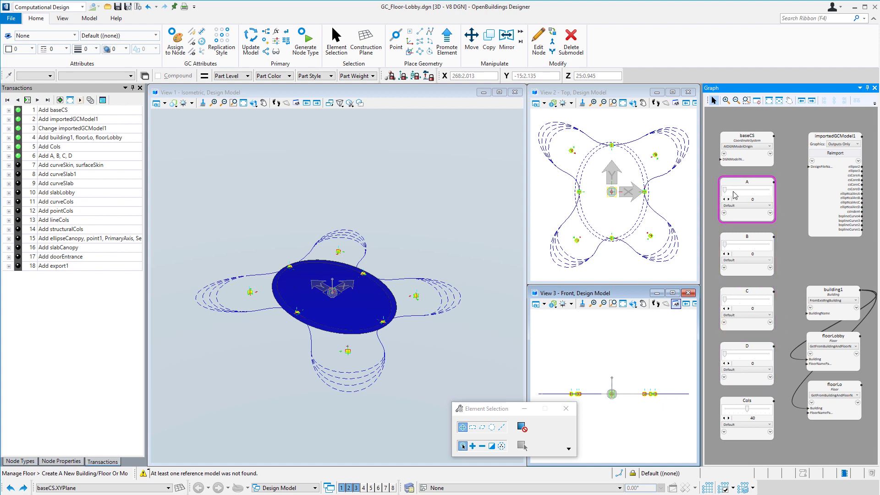
mouse_move(726, 192)
left_mouse_down()
mouse_move(764, 198)
mouse_move(728, 196)
left_mouse_up()
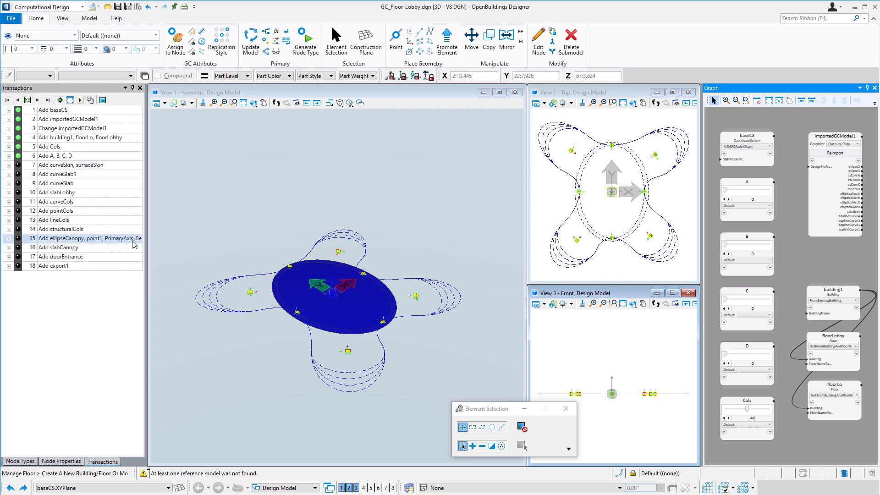
left_click(19, 165)
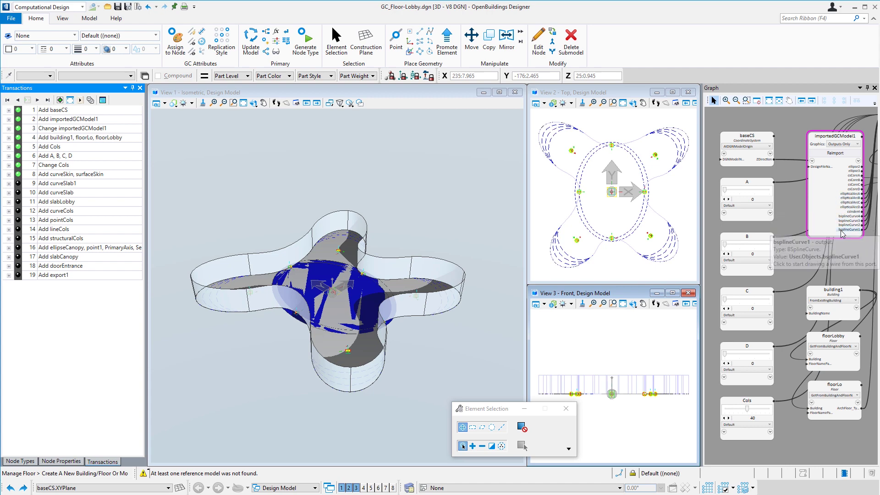
Step: Replay the history through Add curveSlab and Add slabLobby to generate the lobby slab outlines
scroll(787, 247, "down", 3)
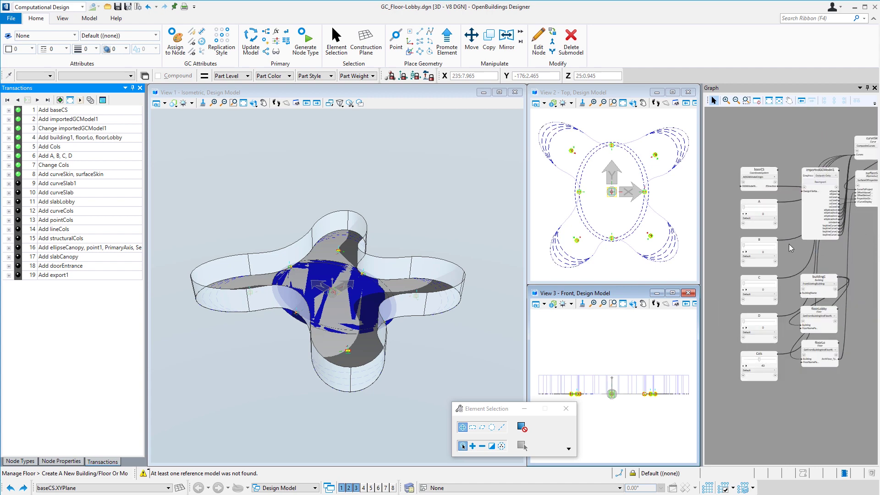
scroll(789, 247, "down", 2)
scroll(843, 168, "up", 4)
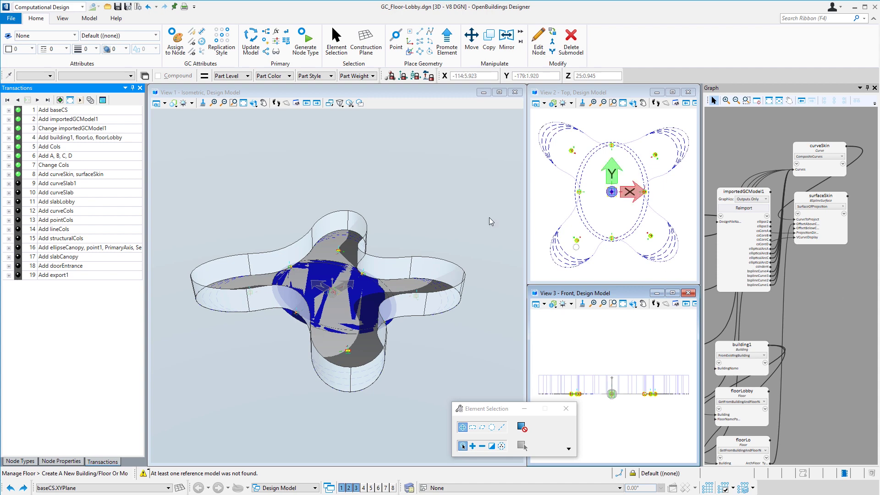
scroll(391, 250, "up", 3)
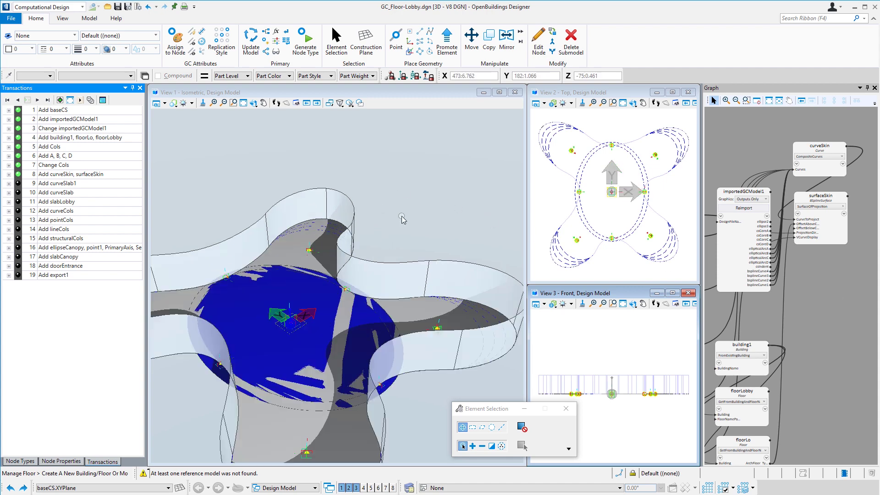
scroll(402, 227, "down", 3)
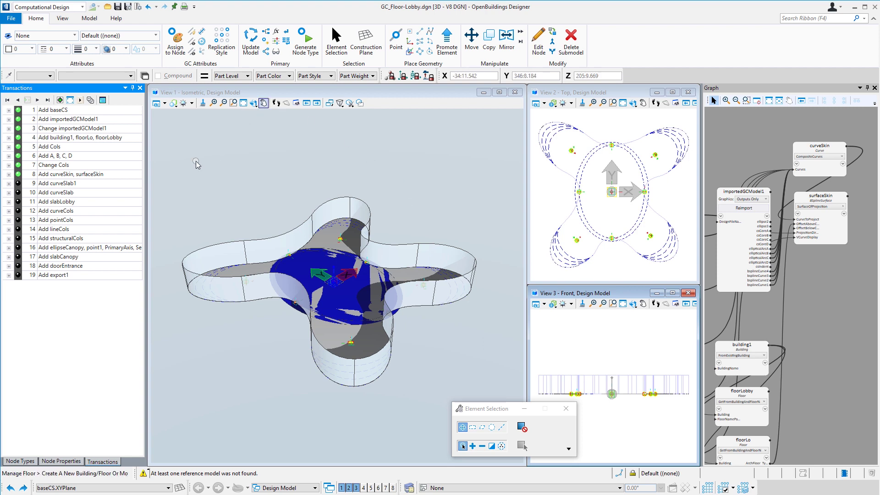
left_click(62, 193)
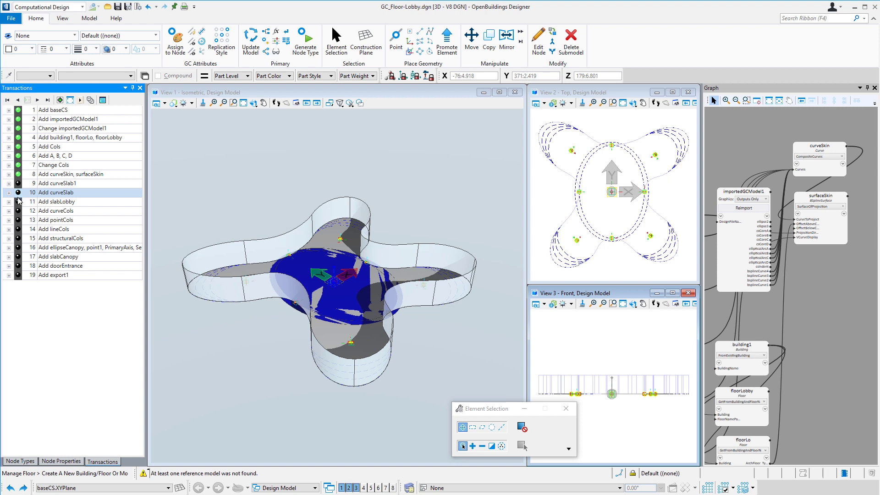
left_click(18, 201)
Step: Replay the history through Add pointCols so the column curves and points appear
left_click(75, 206)
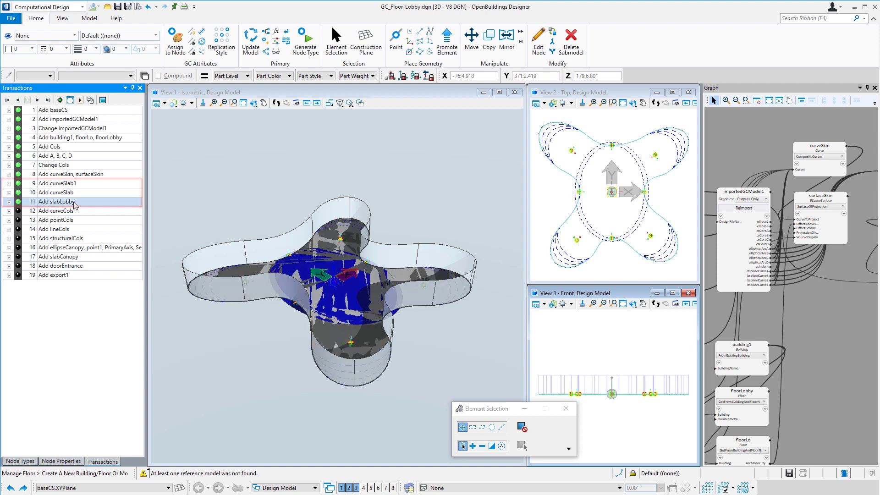
scroll(537, 133, "up", 5)
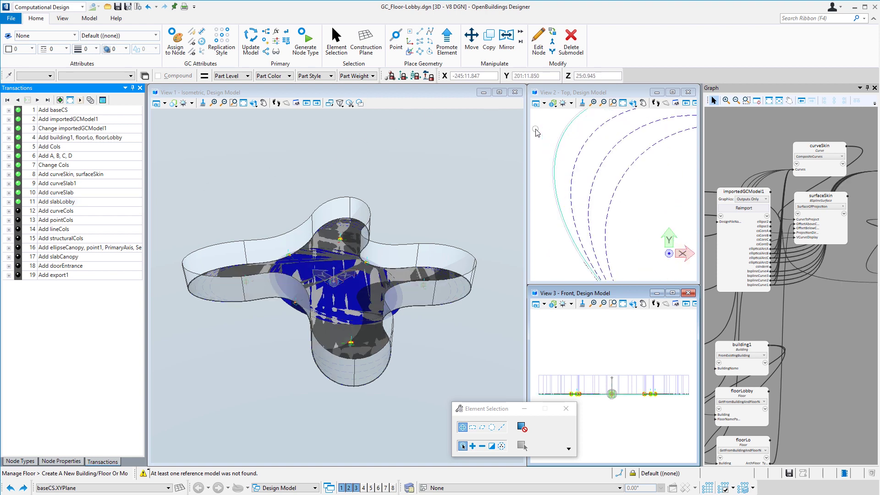
scroll(538, 133, "up", 1)
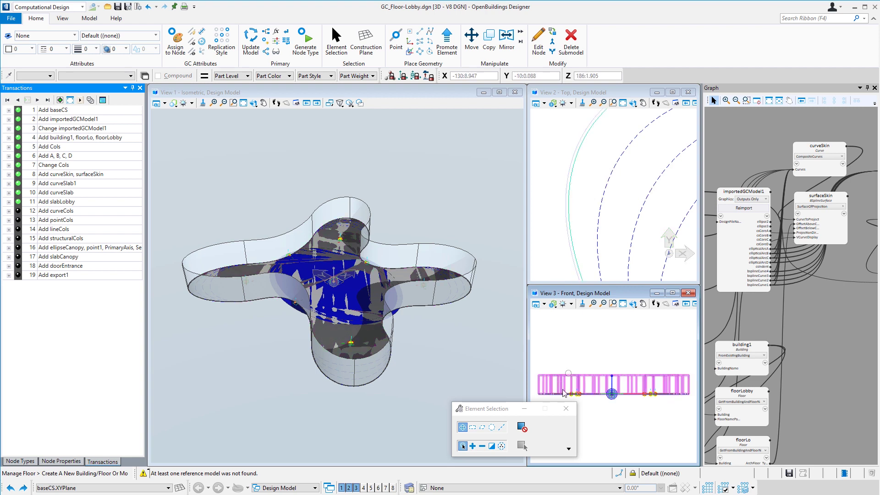
scroll(545, 388, "up", 3)
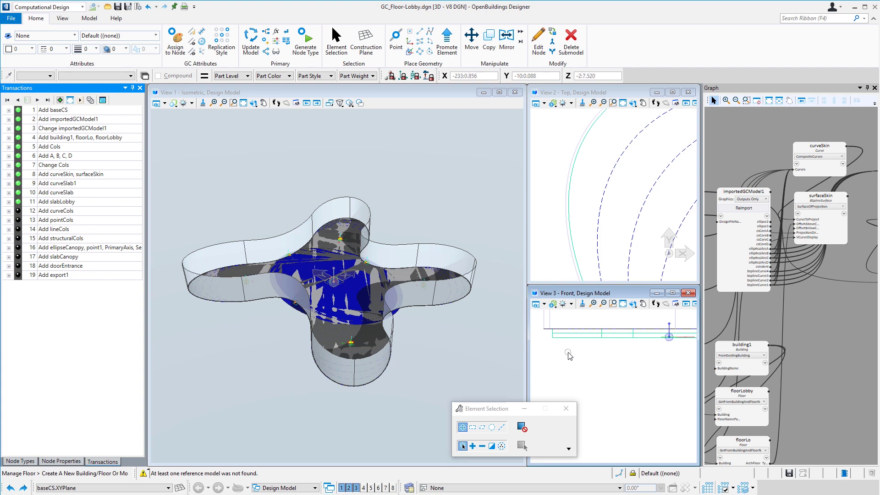
left_click(19, 220)
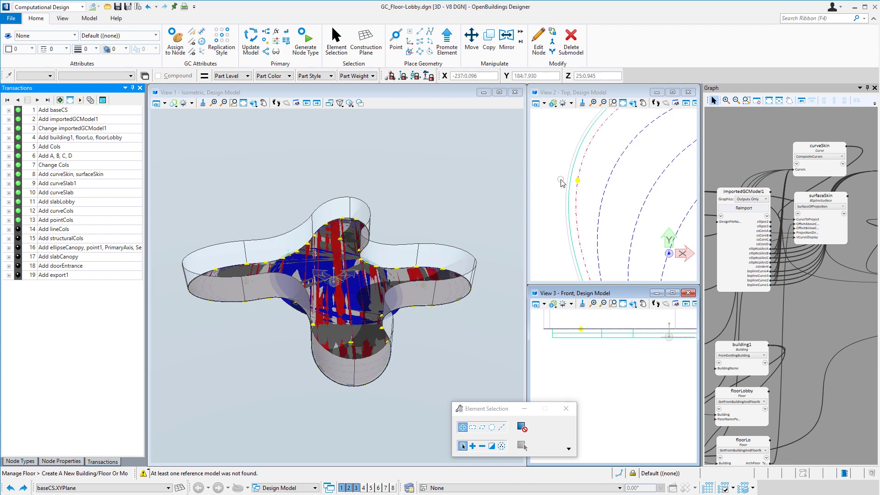
Step: Raise the Cols slider to a higher count, then return it to 40
scroll(562, 182, "down", 3)
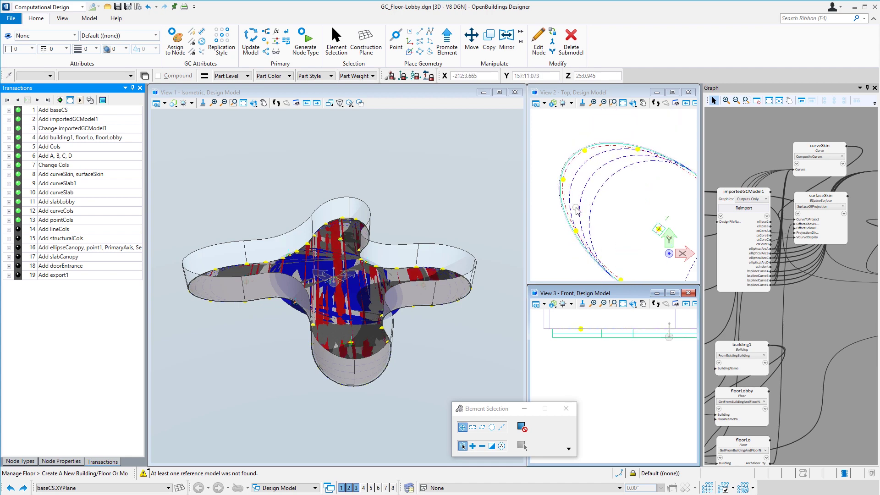
scroll(851, 312, "down", 3)
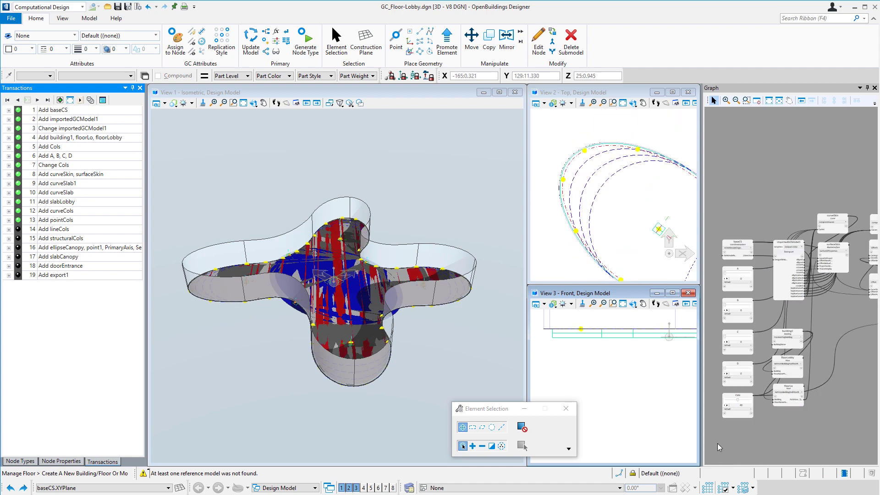
scroll(722, 431, "up", 5)
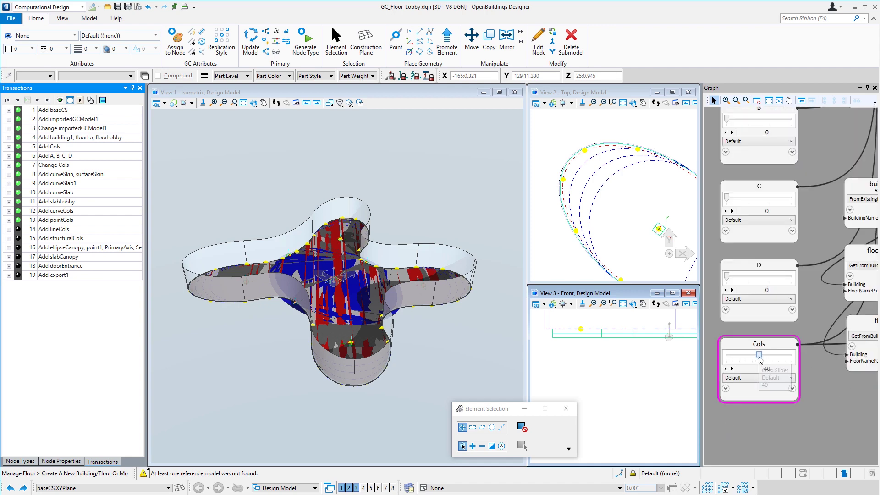
left_click_drag(759, 357, 770, 362)
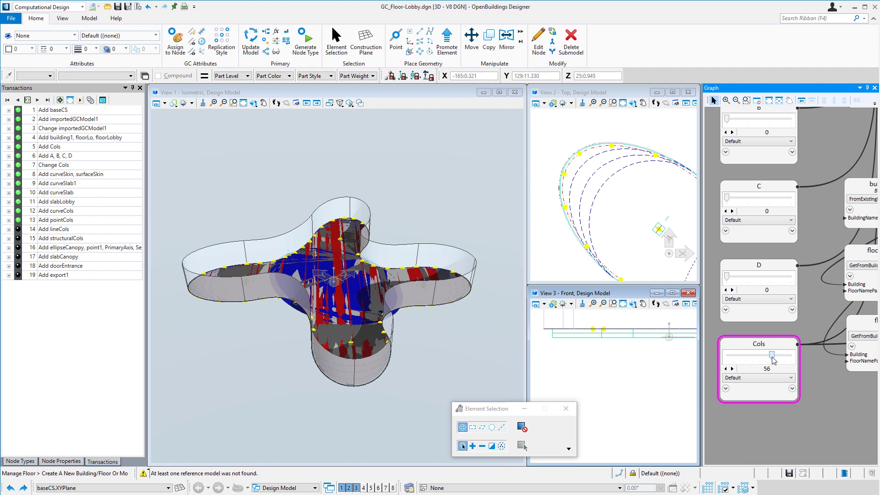
left_click_drag(771, 360, 761, 360)
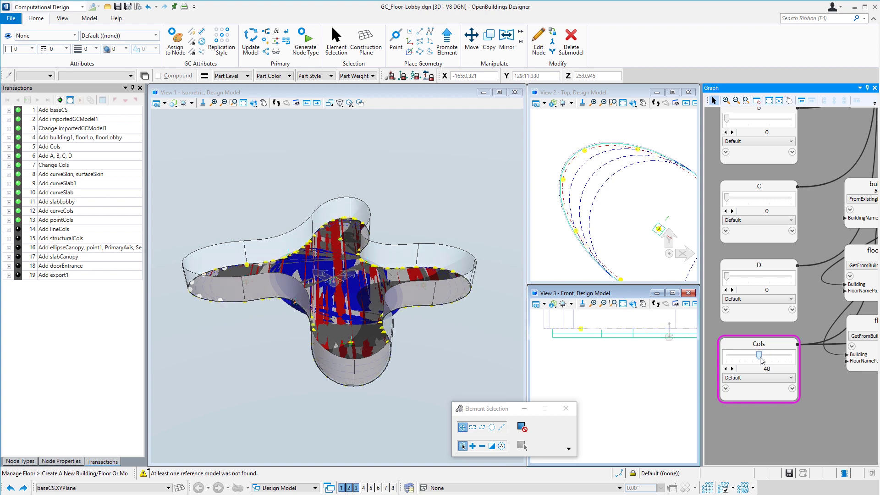
left_click(784, 437)
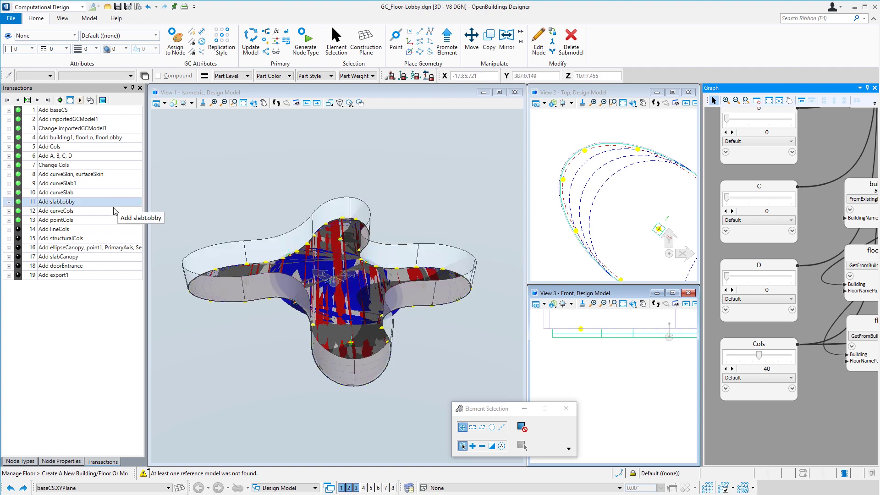
Step: Replay lineCols, structuralCols and the remaining transactions through Add export1
left_click(18, 239)
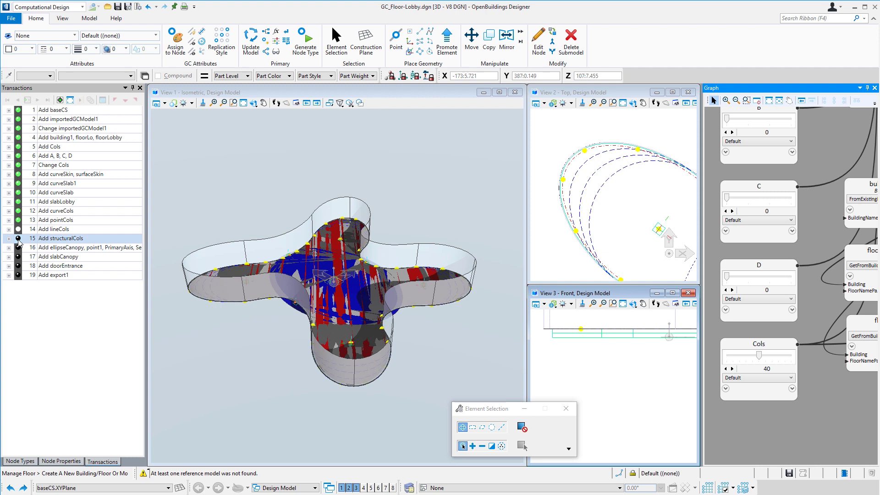
left_click(18, 240)
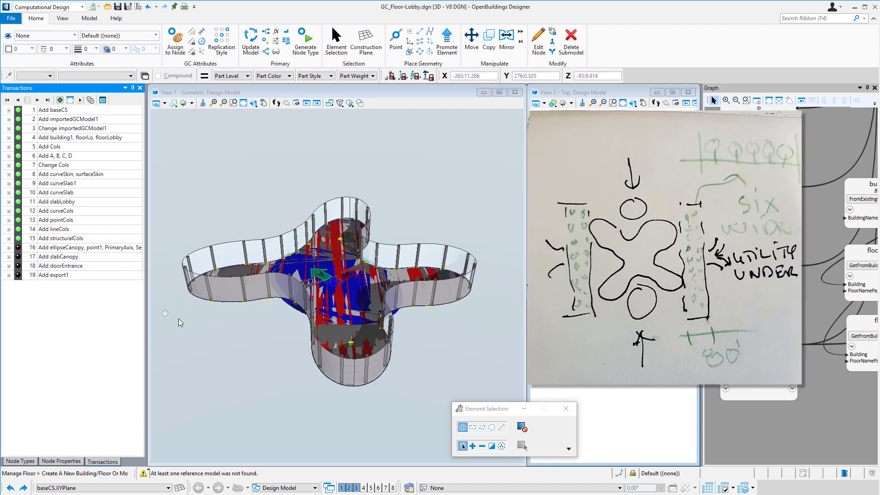
left_click(18, 266)
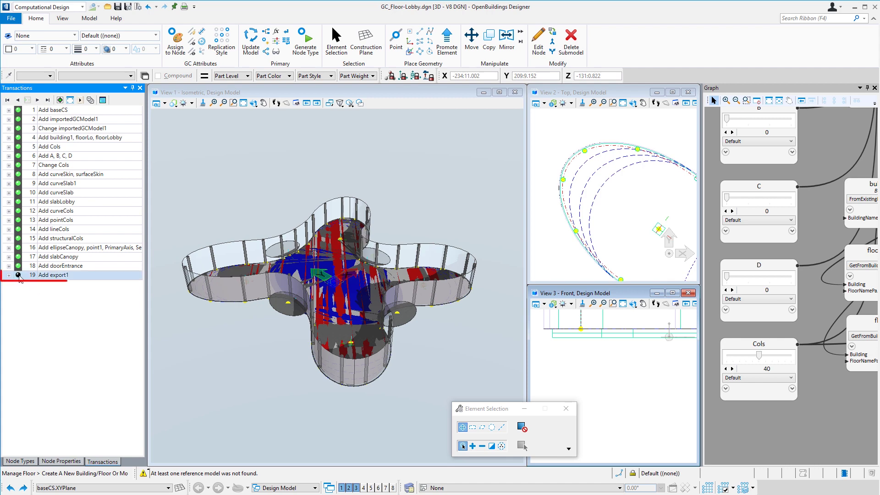
Step: Run export1's Export to write slabLobby, surfaceSkin and doorEntrance to a DGN file
scroll(729, 412, "down", 5)
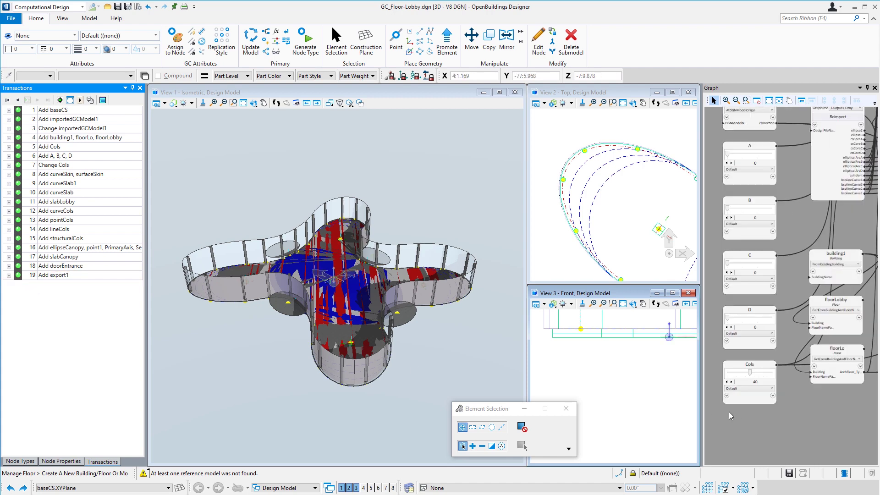
scroll(729, 411, "down", 5)
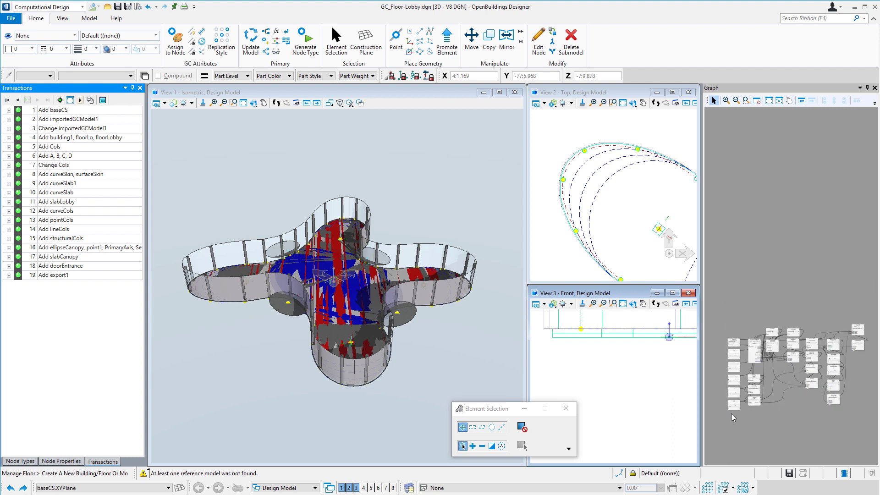
scroll(848, 353, "up", 5)
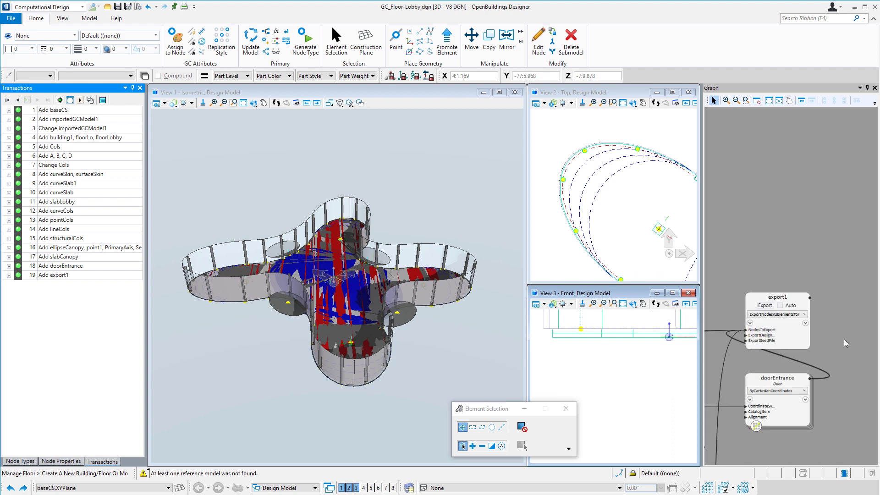
scroll(835, 350, "up", 1)
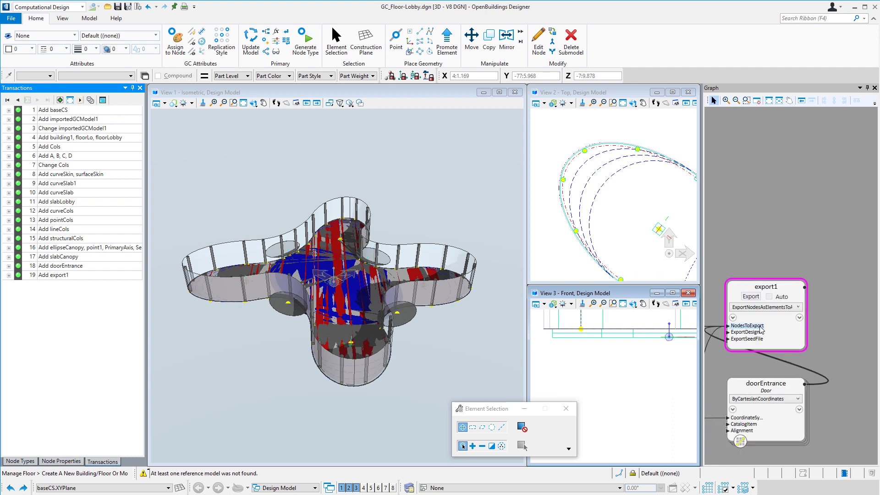
mouse_move(762, 329)
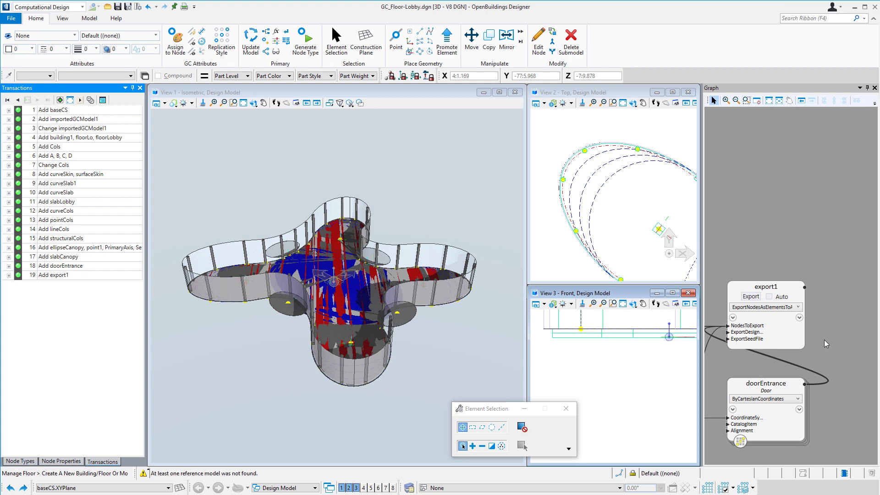
left_click(751, 297)
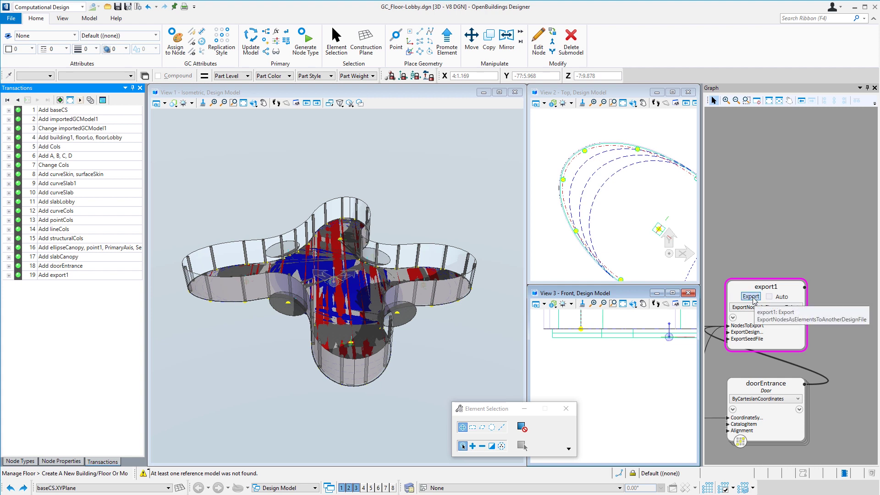
left_click(751, 297)
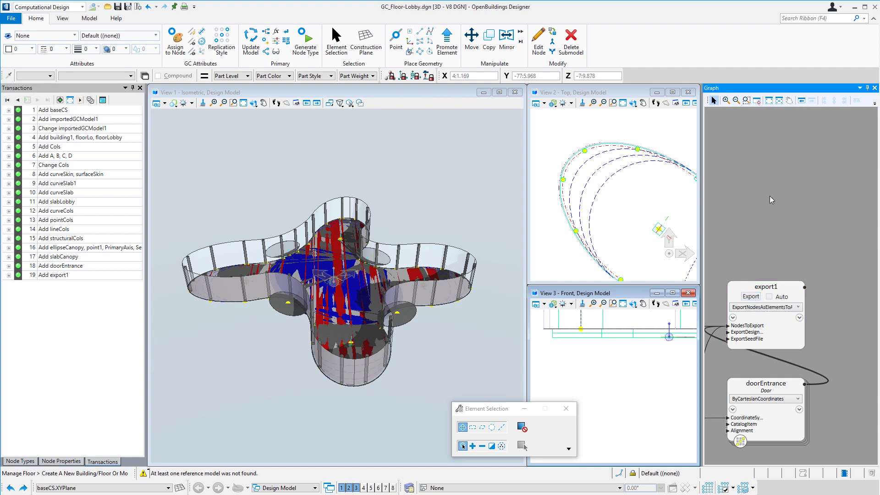
scroll(772, 200, "up", 1)
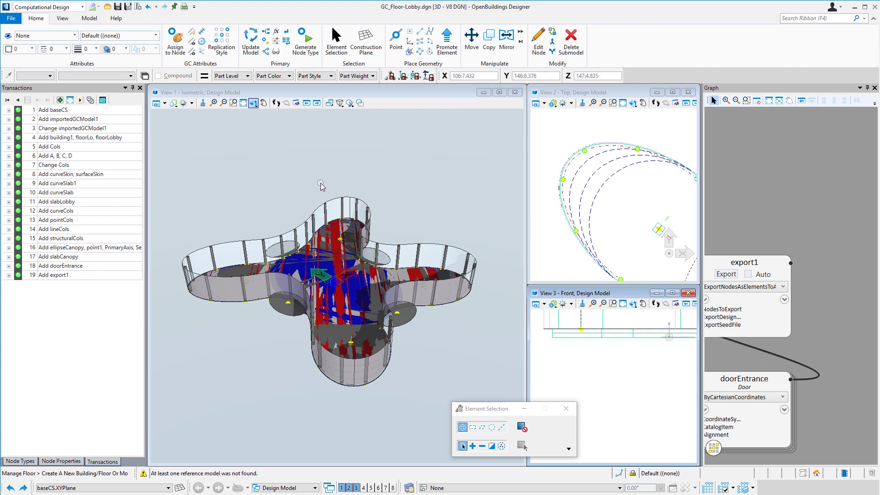
Step: Open GC_Floor-Low.dgn and replay baseCS, importedGCModel1, building1/floorLo and the A–D, Cols sliders
left_click(11, 21)
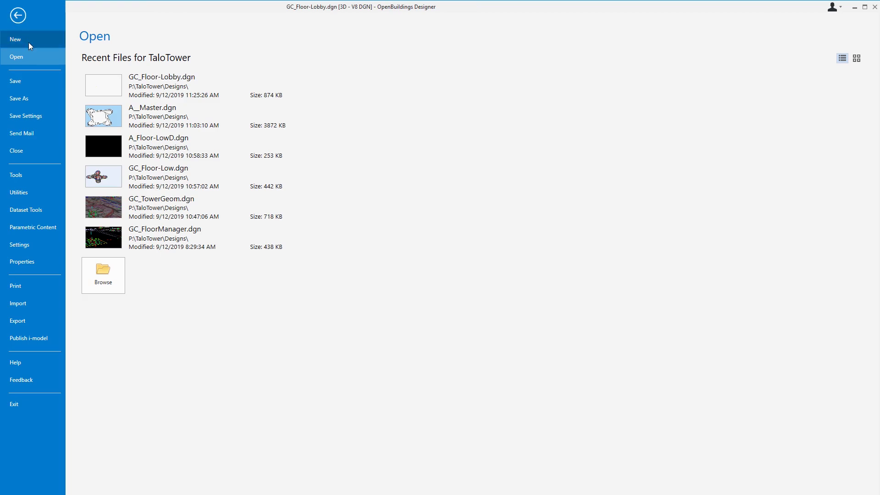
left_click(148, 184)
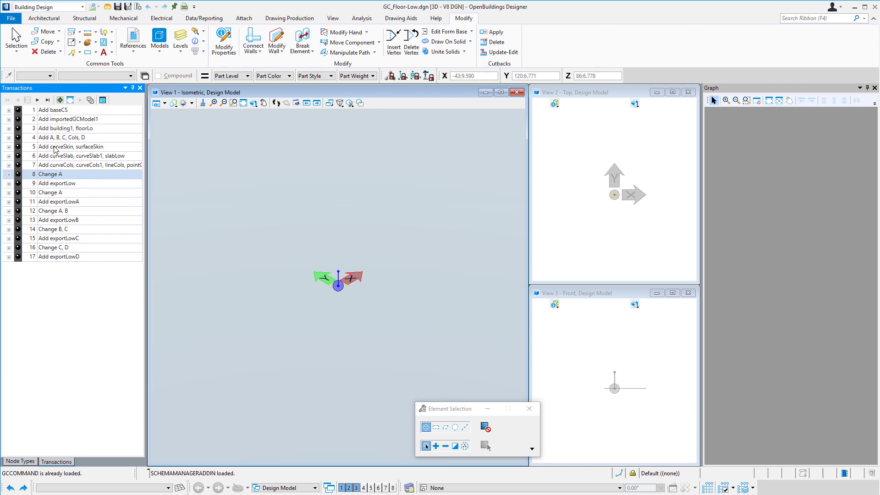
left_click(18, 111)
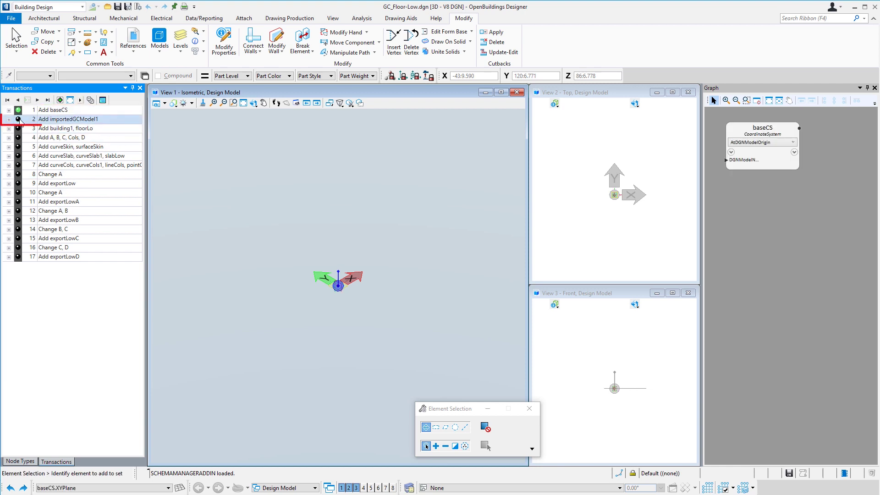
left_click(18, 119)
left_click(19, 129)
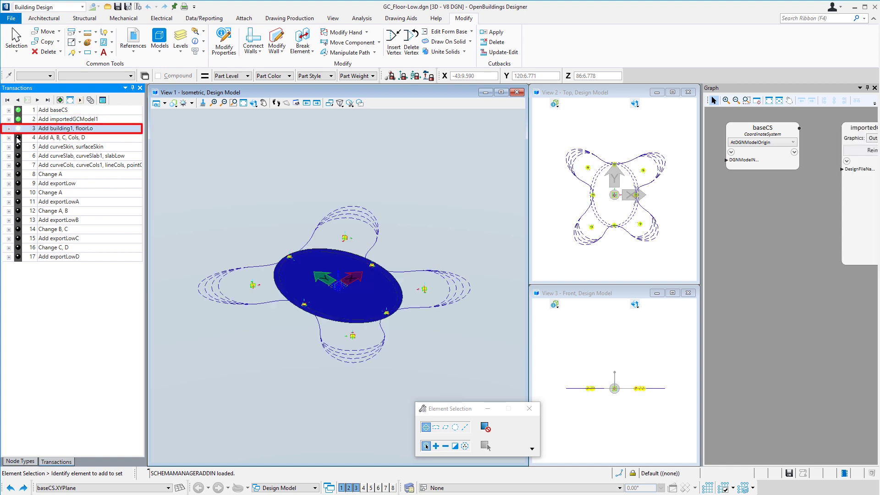
left_click(18, 137)
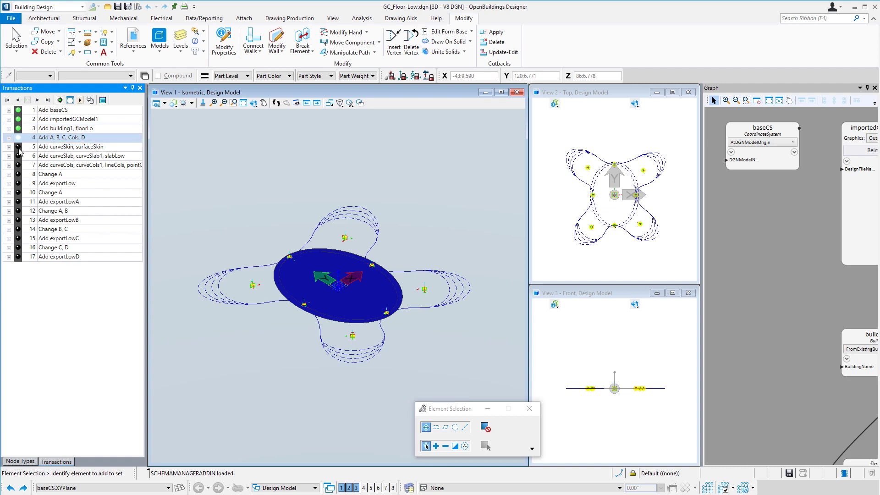
Step: Replay the skin, slab and column curve/point steps, then fit the whole node graph in view
left_click(19, 146)
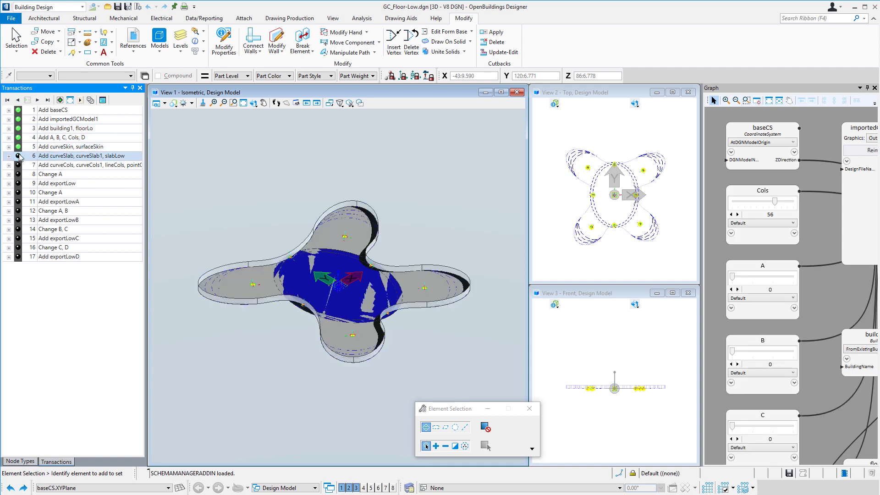
left_click(19, 156)
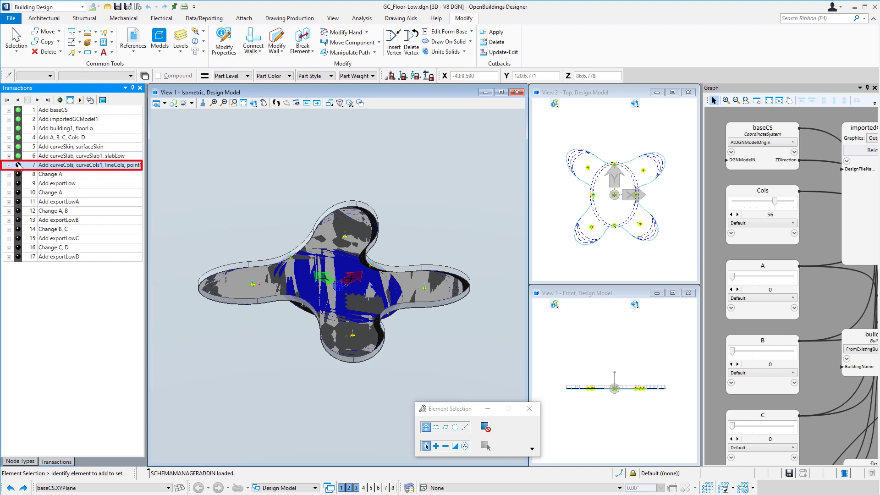
left_click(18, 165)
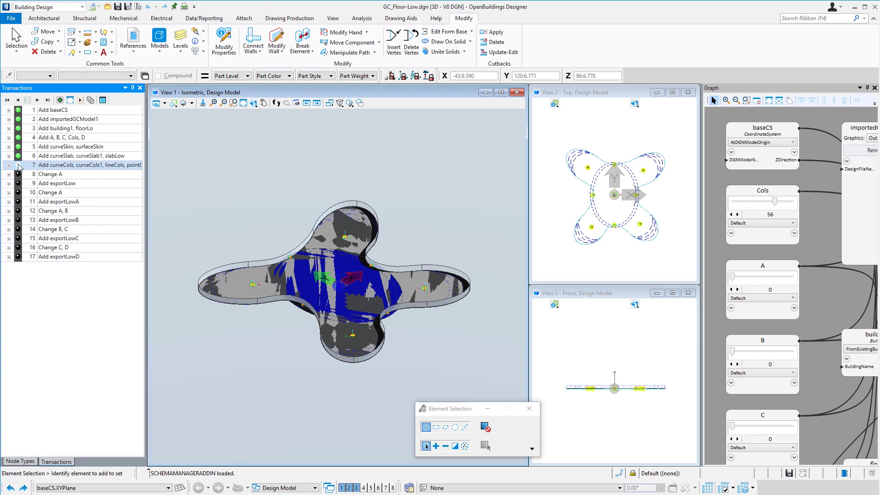
left_click(19, 165)
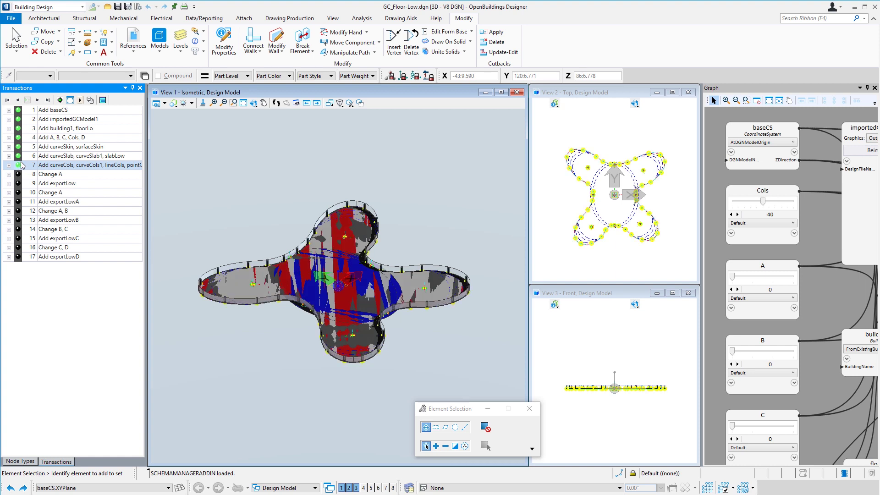
left_click(768, 104)
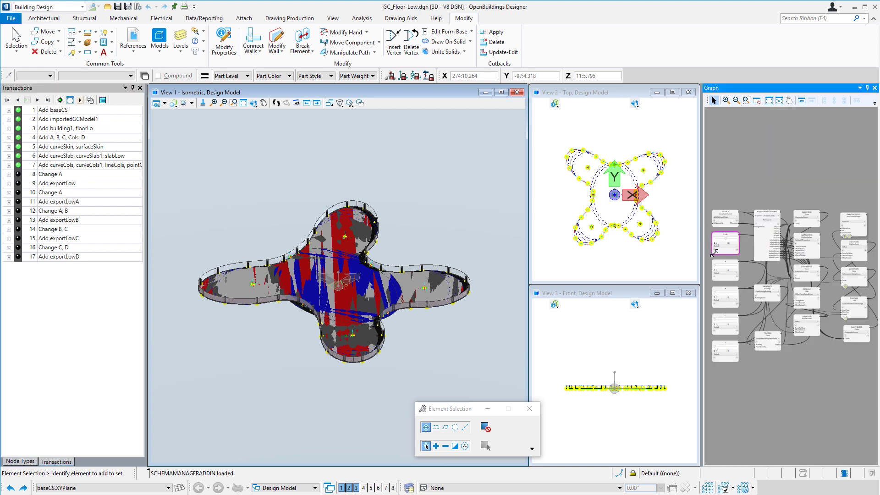
Step: Replay the GC_Floor-Low history through Add exportLow
scroll(708, 257, "up", 1)
scroll(708, 258, "up", 3)
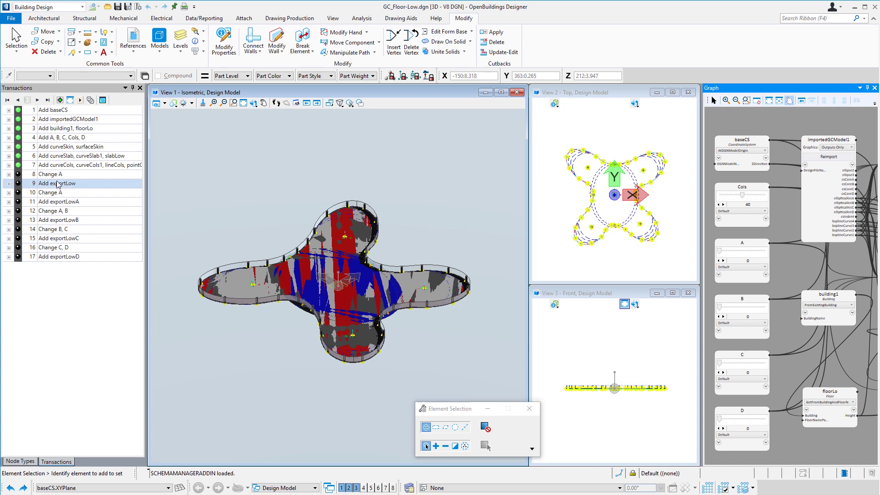
left_click(18, 185)
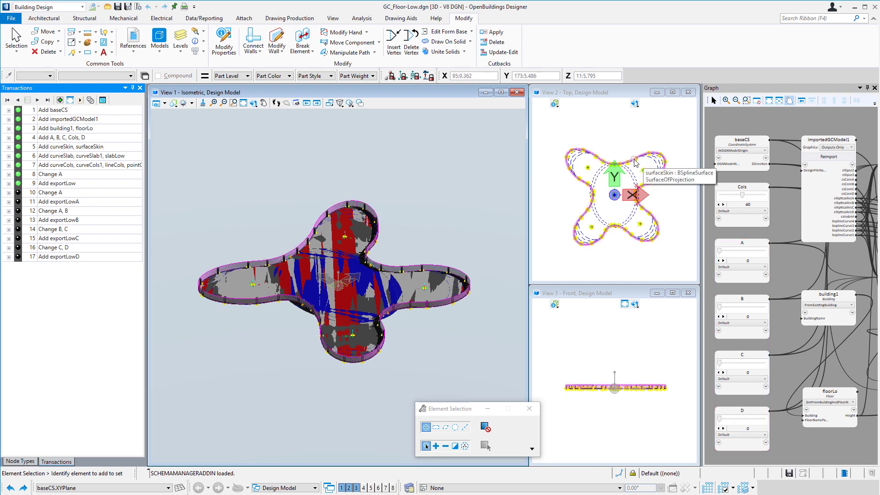
Step: Select the exportLow node and run its Export to write the low floor model to a DGN file
scroll(726, 129, "down", 1)
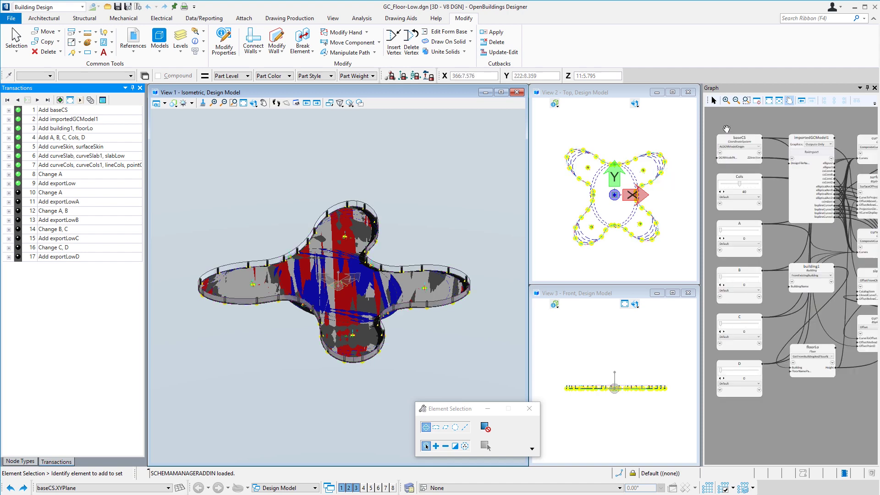
scroll(727, 129, "down", 3)
scroll(764, 170, "down", 1)
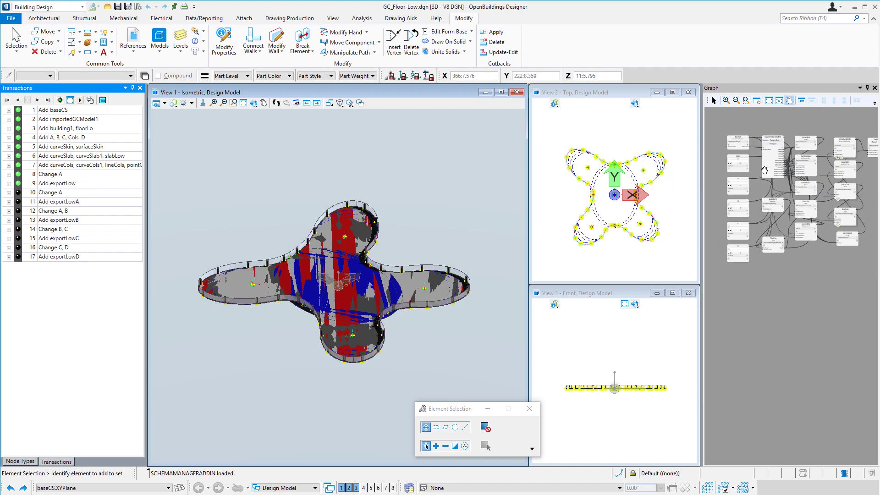
scroll(873, 176, "up", 4)
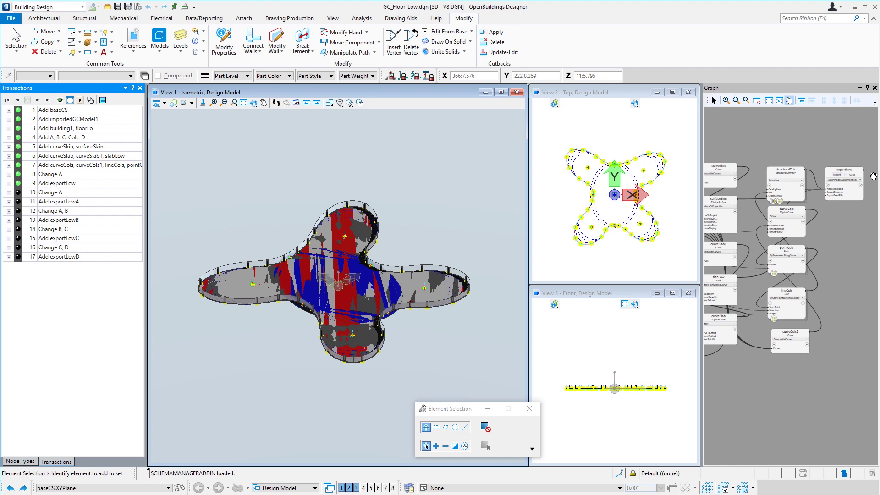
scroll(873, 175, "up", 2)
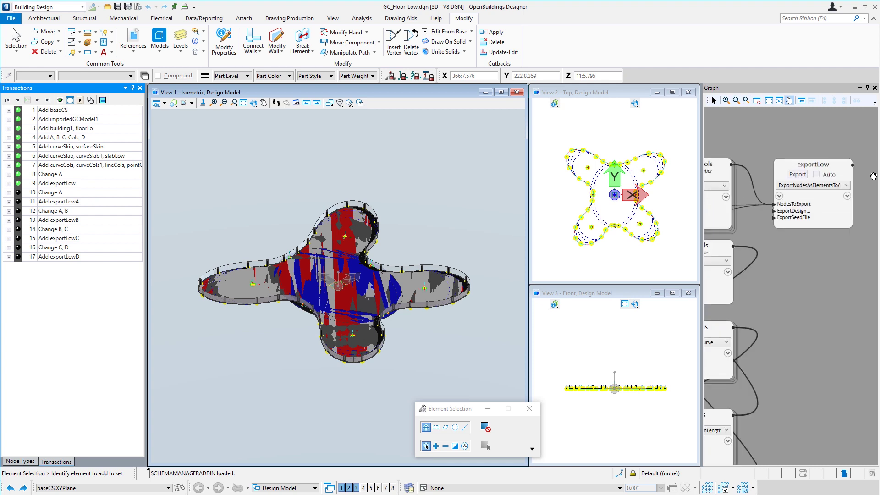
left_click(799, 175)
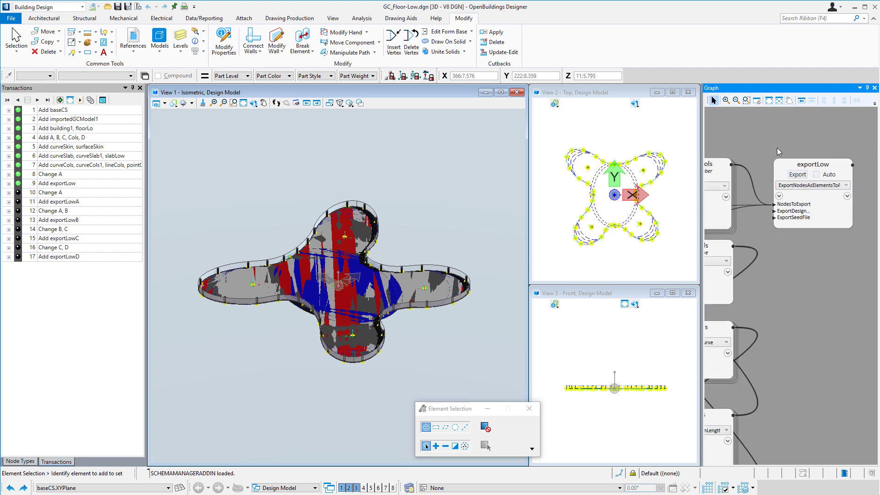
left_click(798, 176)
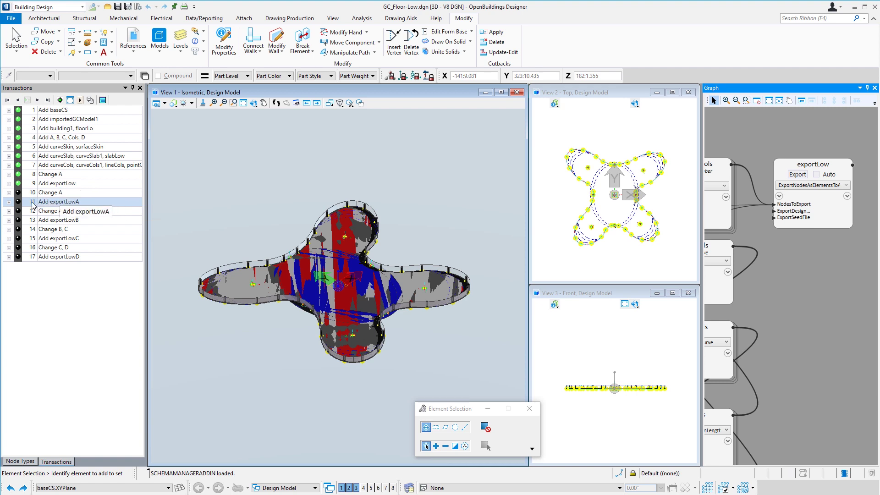
Step: Replay through Add exportLowA and export the variant A floor to A_Floor-LowA.dgn
left_click(18, 201)
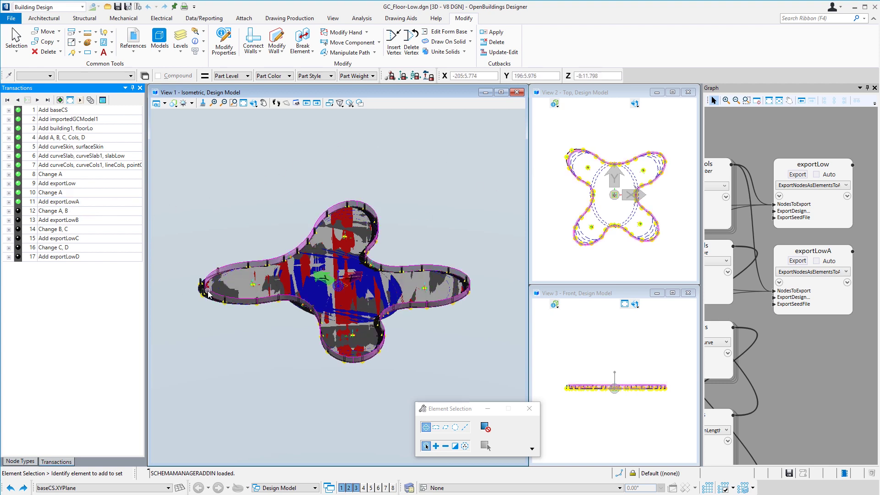
left_click(226, 309)
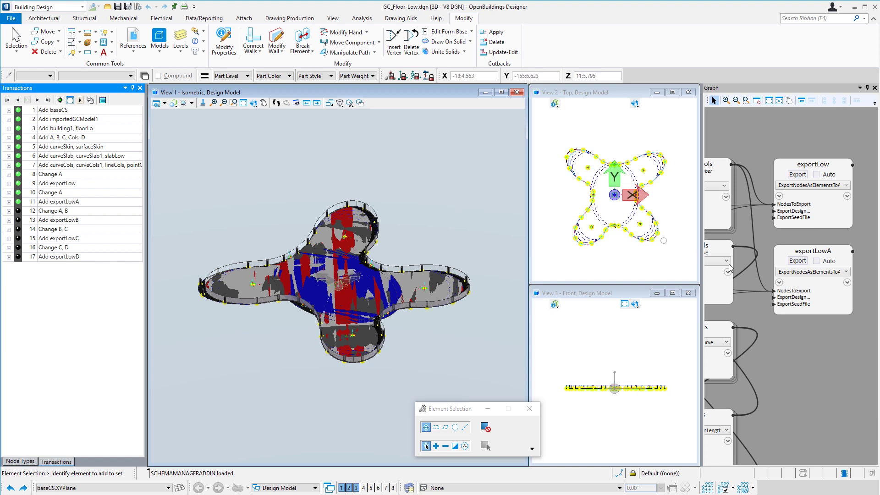
left_click(803, 265)
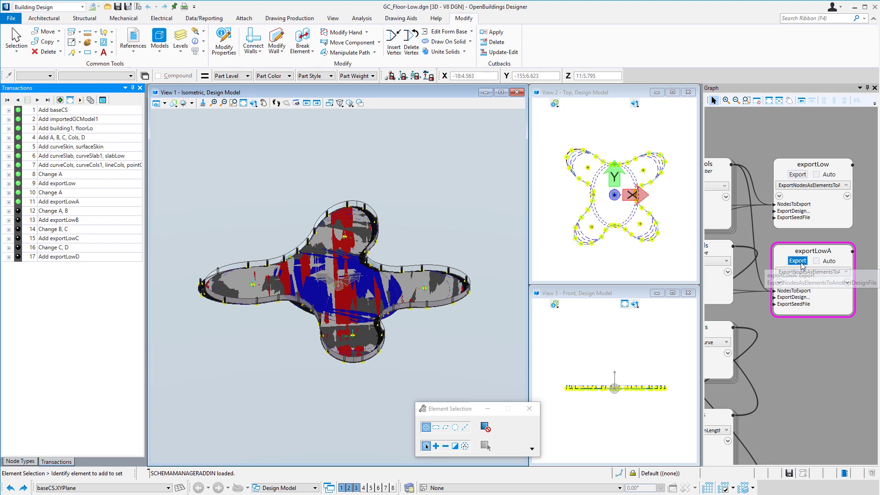
mouse_move(806, 299)
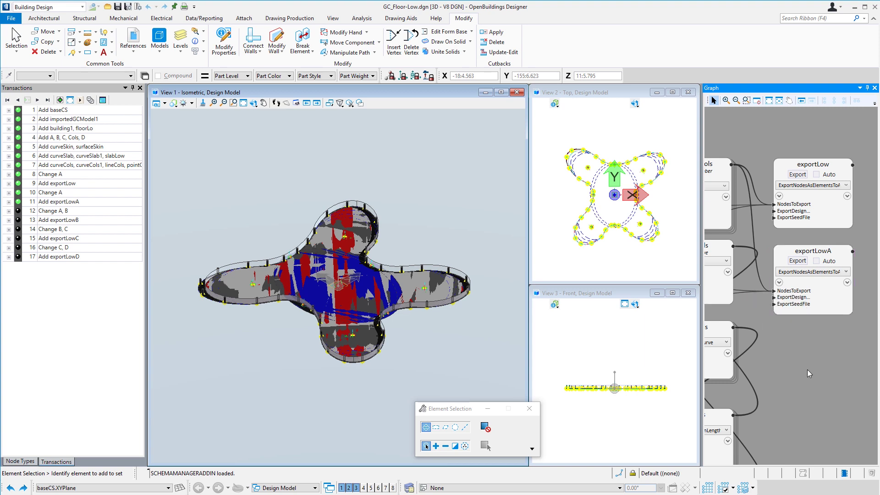
Step: Replay through Add exportLowB and export the variant B floor to A_Floor-LowB.dgn
left_click(48, 220)
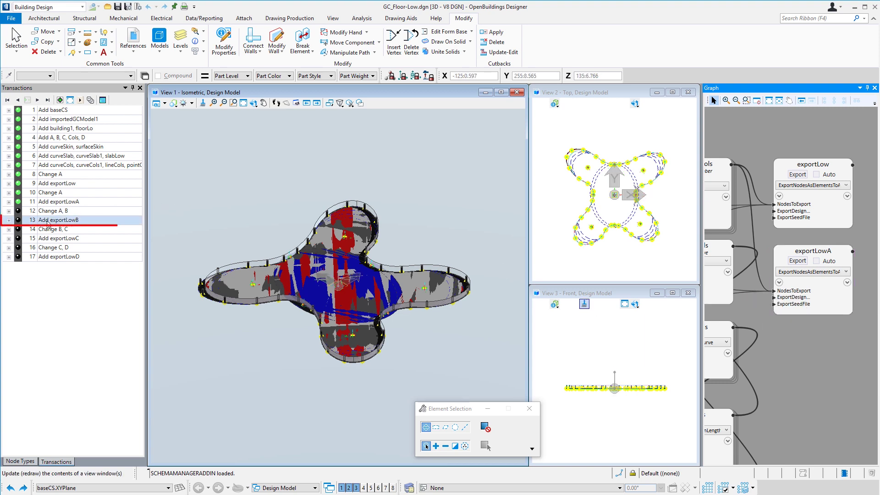
left_click(18, 220)
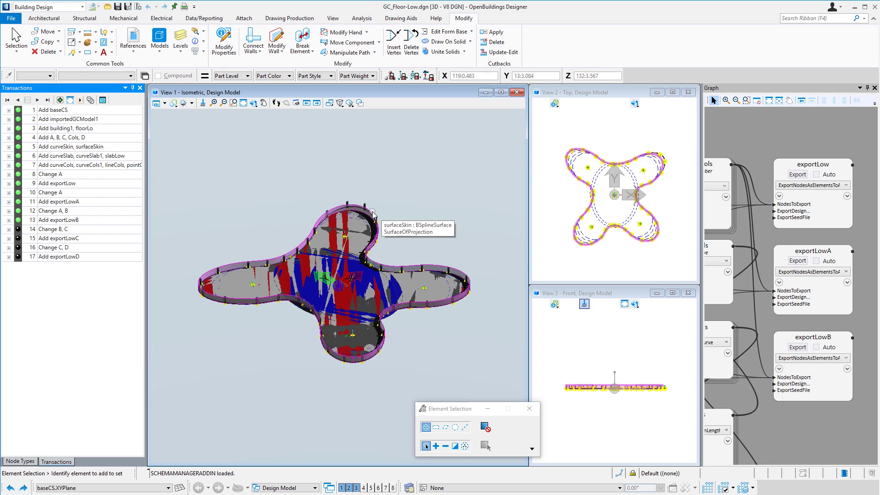
left_click(794, 349)
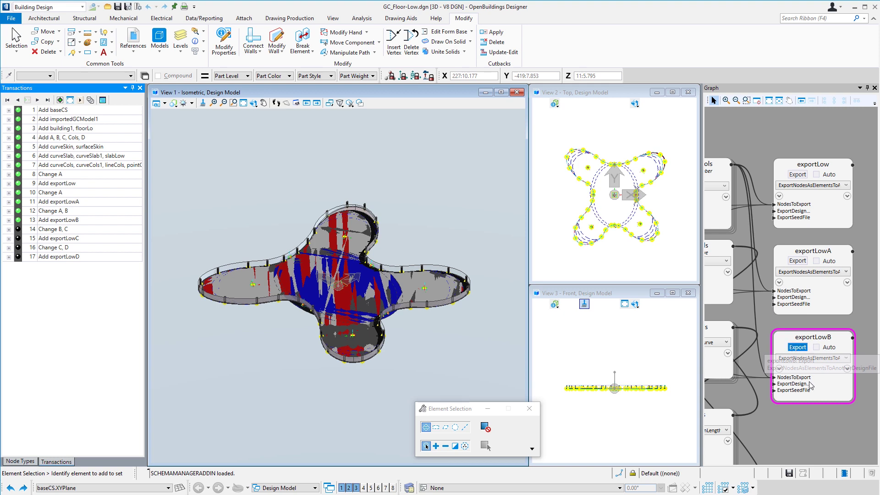
mouse_move(806, 386)
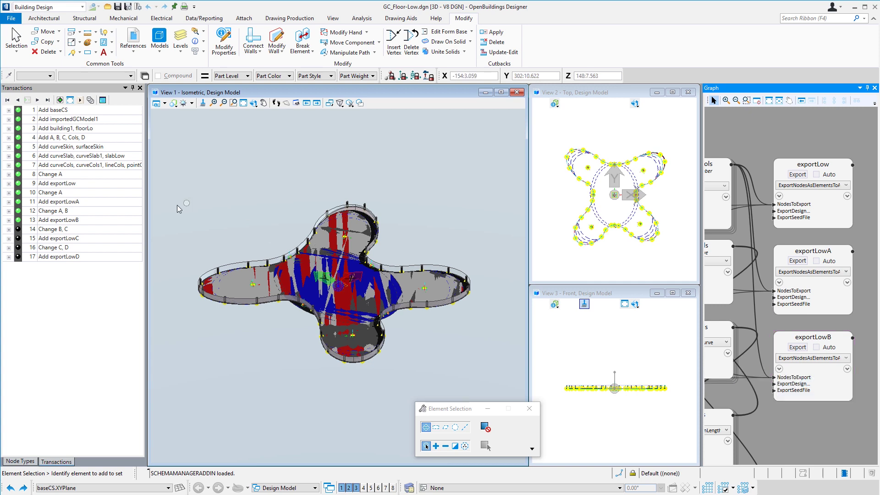
Step: Replay the final transactions through Add exportLowC and Add exportLowD
left_click(28, 238)
left_click(18, 238)
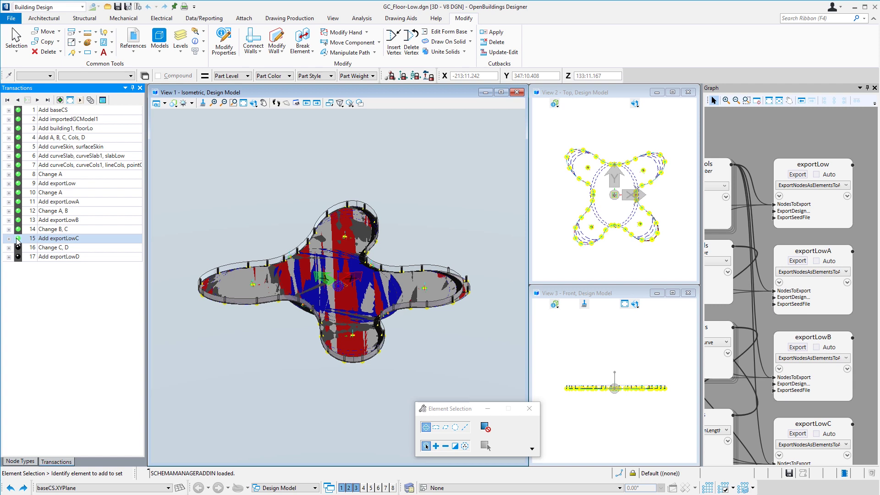
left_click(19, 259)
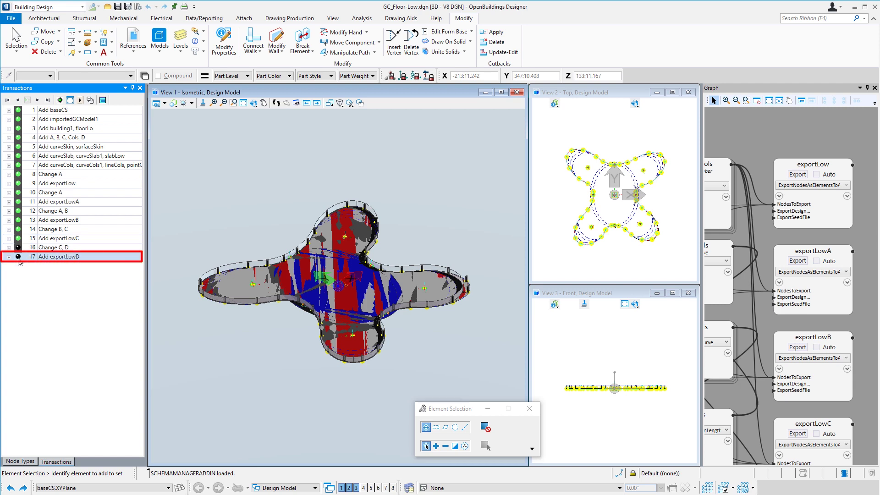
left_click(19, 258)
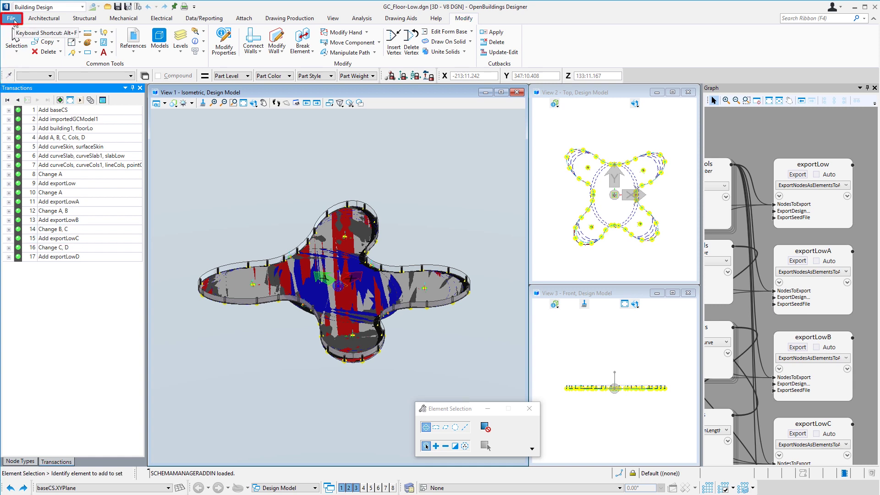
Step: Open A_Floor-LowD.dgn from the TaloTower Designs folder
left_click(12, 19)
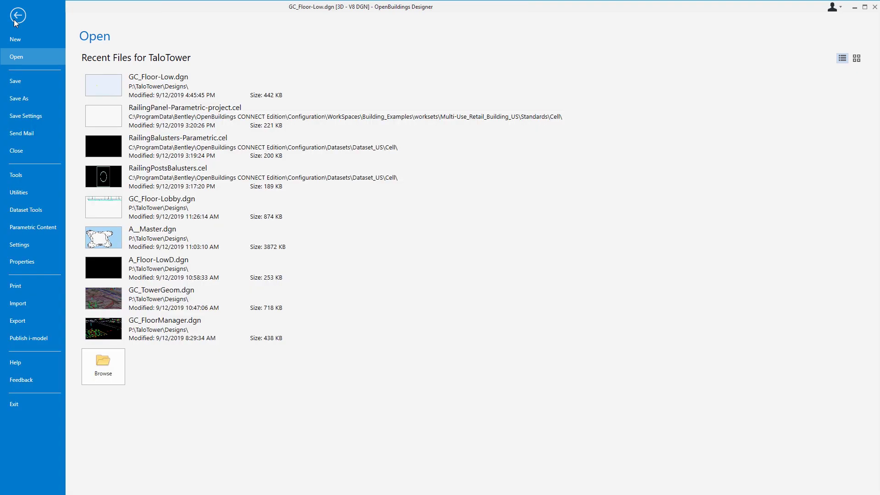
left_click(106, 376)
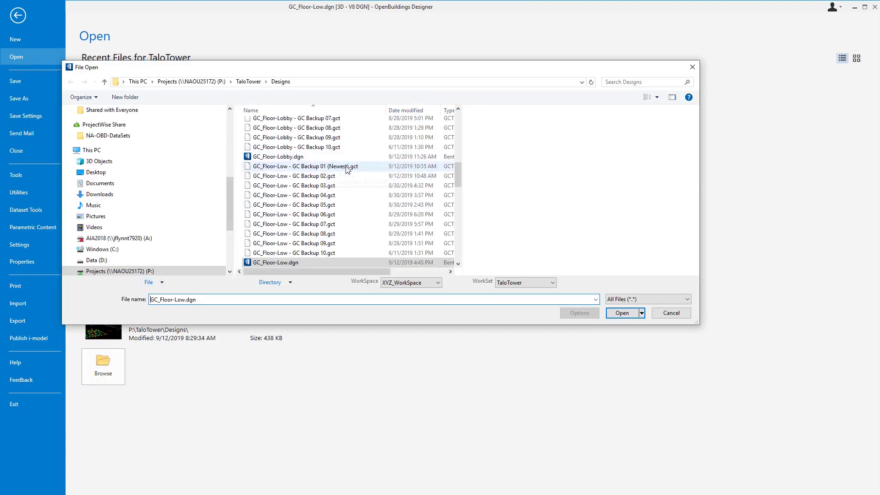
scroll(347, 171, "up", 1)
scroll(347, 171, "up", 2)
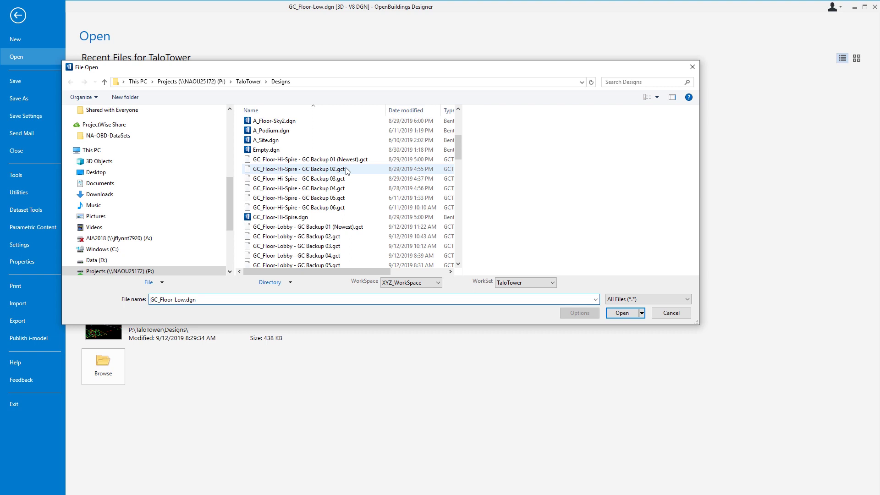
scroll(347, 170, "up", 5)
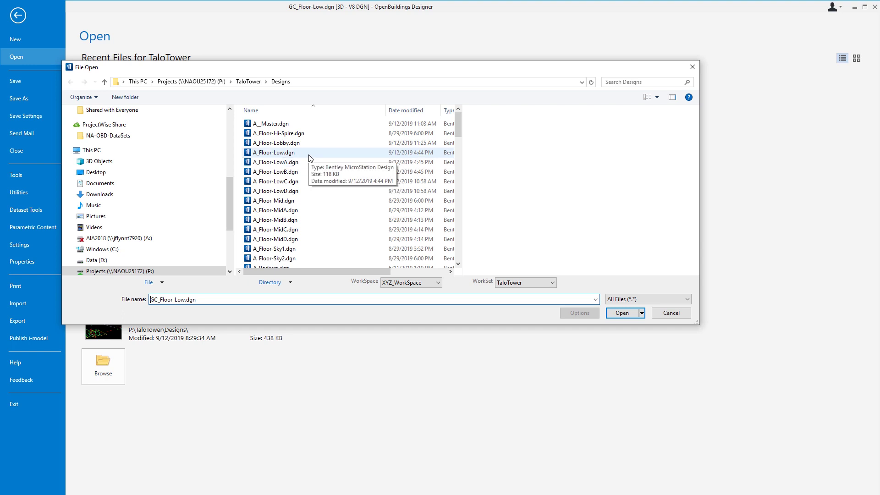
left_click(300, 191)
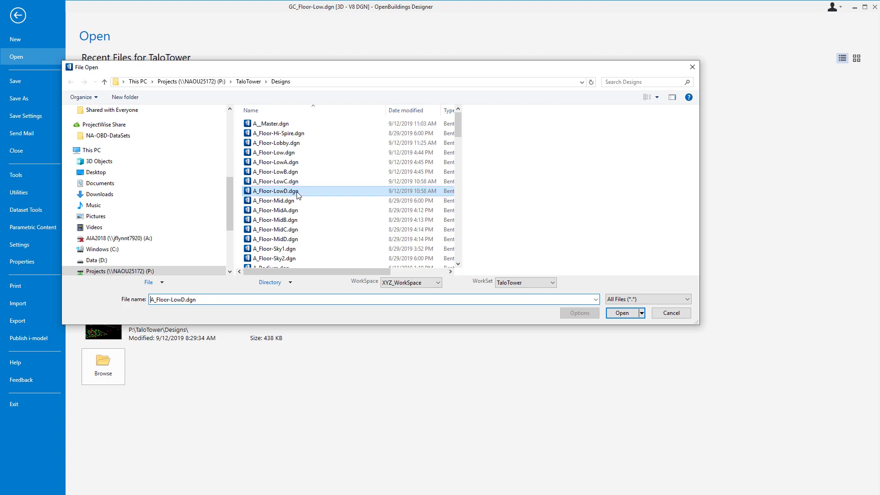
left_click(619, 313)
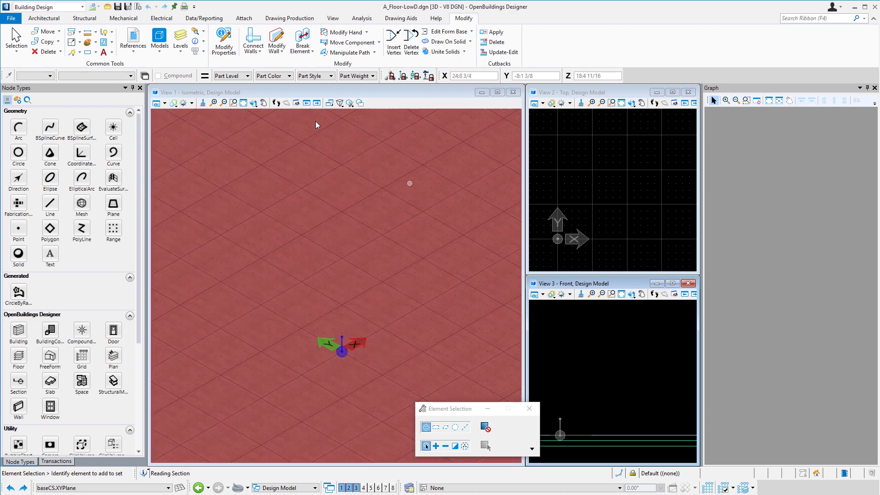
Step: Fit the isometric, top and front views to the four-lobed slab, then zoom the top view
left_click(242, 102)
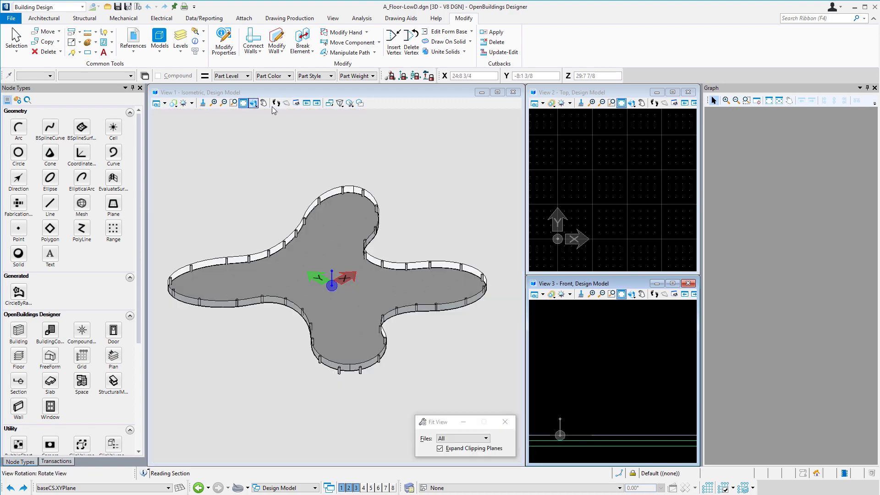
left_click(634, 112)
left_click(616, 306)
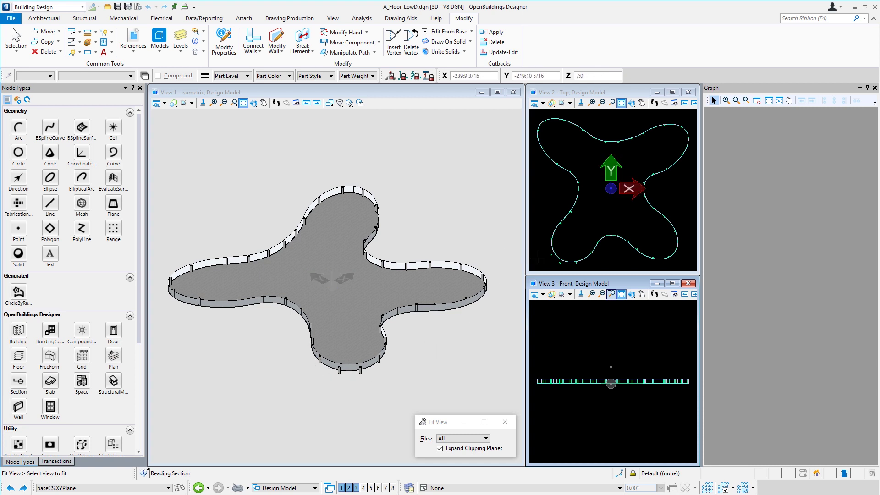
scroll(549, 263, "up", 3)
scroll(549, 263, "up", 2)
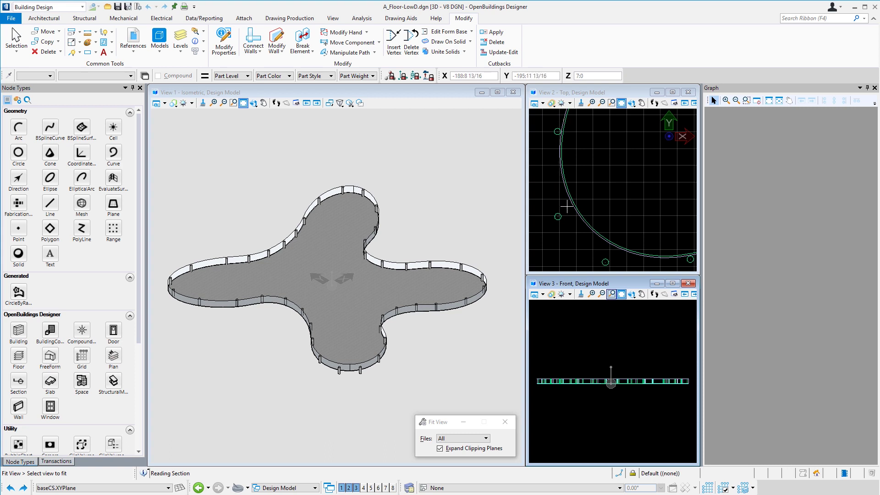
scroll(588, 231, "down", 2)
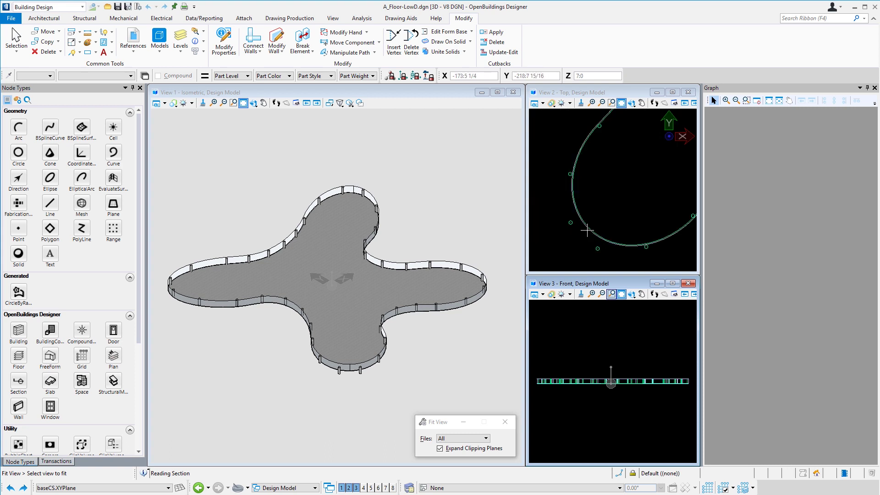